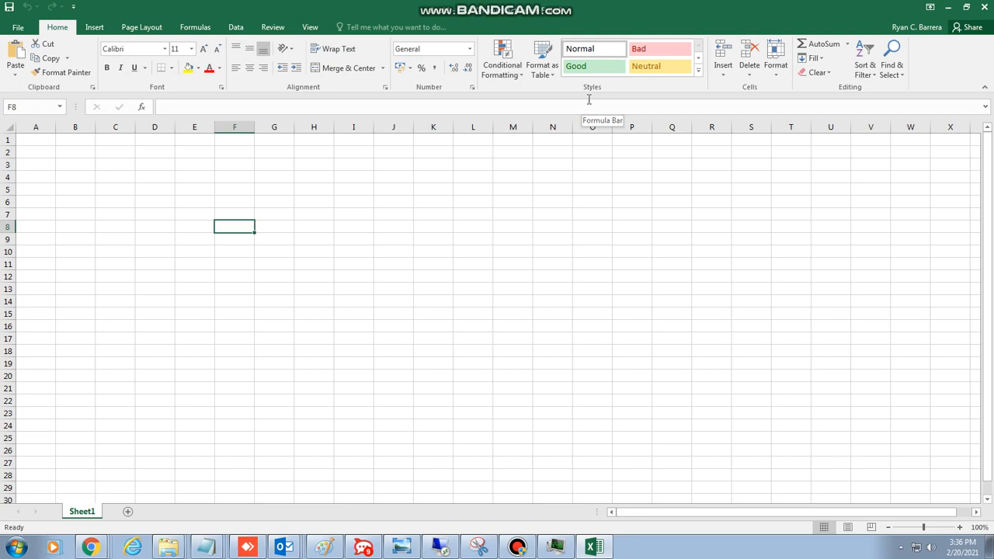
Enter the numbers 1, 2 and 3 in cells B2, B3 and B4.
left_click(474, 235)
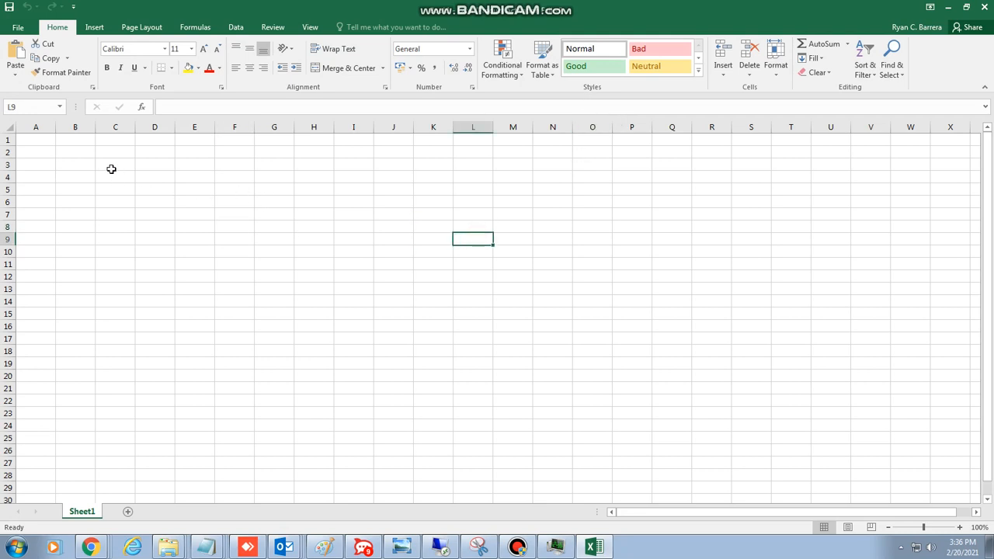
left_click(35, 159)
left_click(59, 156)
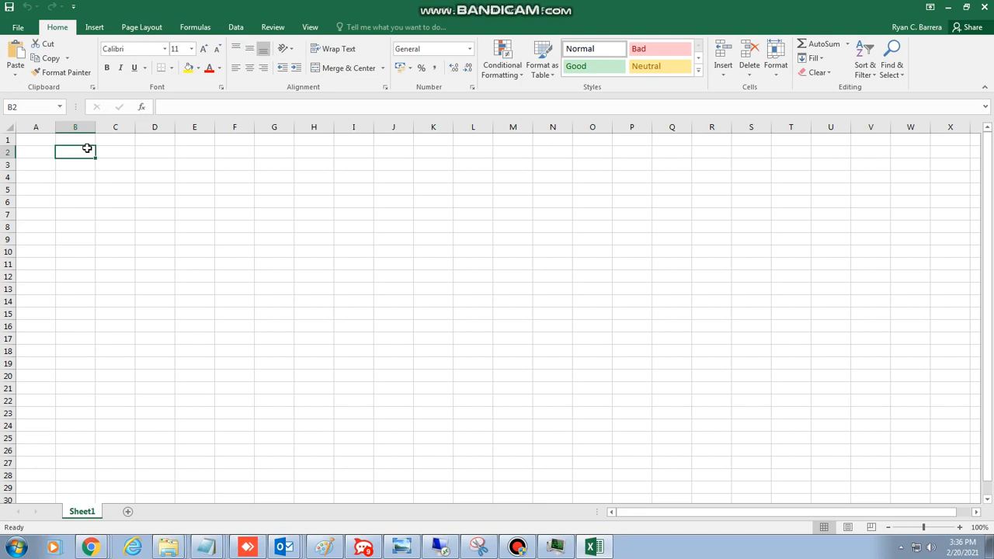
type("1")
key("Return")
type("2")
key("Return")
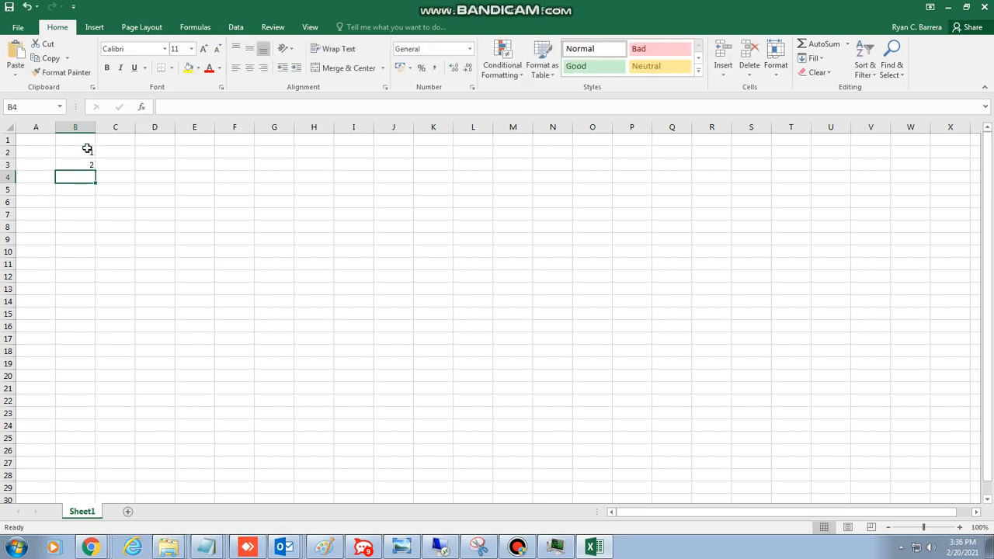
type("3")
key("Return")
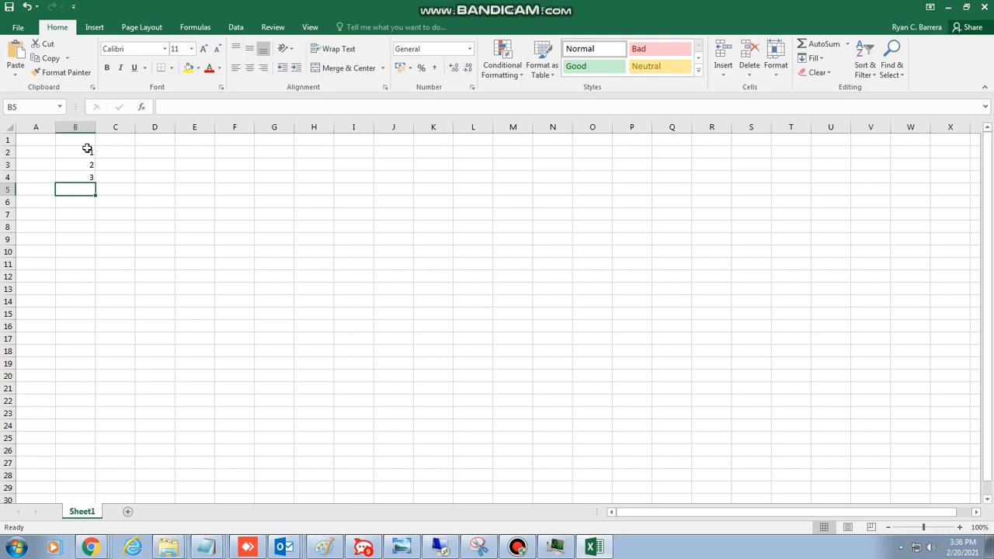
Clear the 3 from cell B4 and extend the number series from B2:B3 down to B21.
left_click(81, 126)
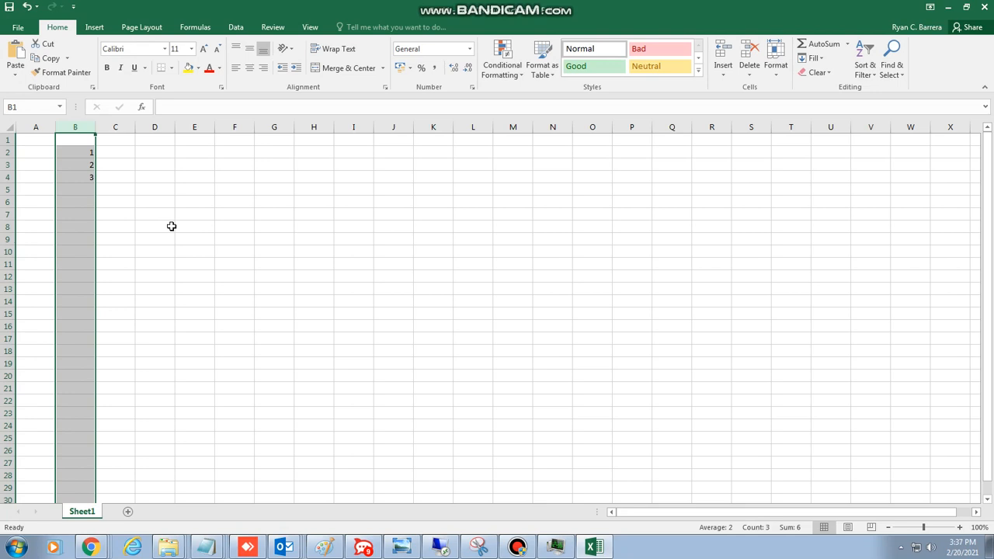
left_click(104, 237)
left_click(83, 180)
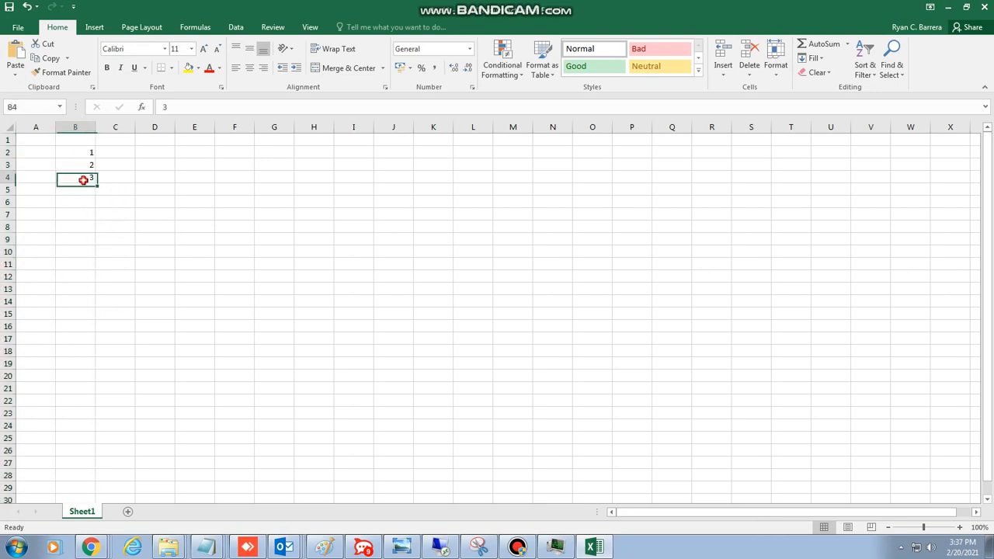
left_click(183, 204)
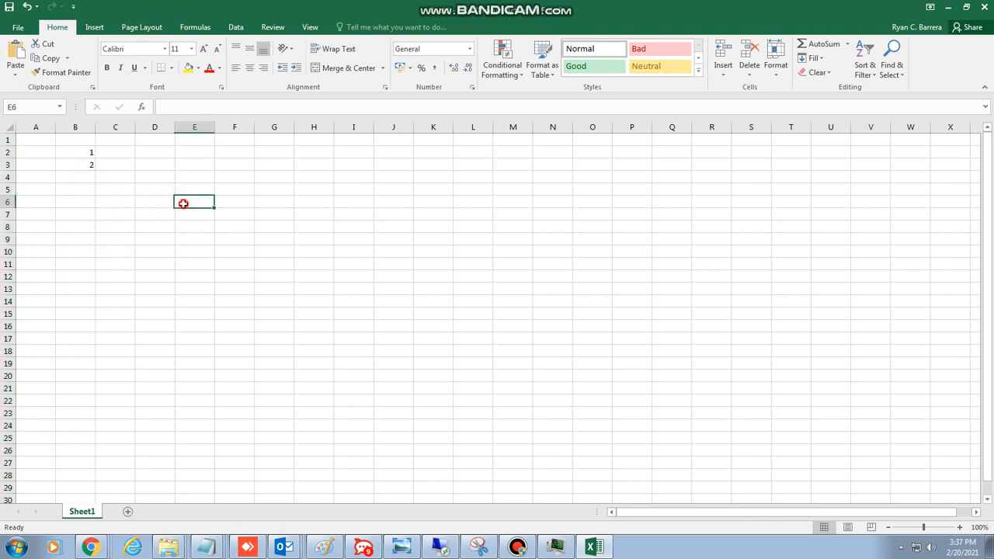
left_click_drag(87, 152, 87, 161)
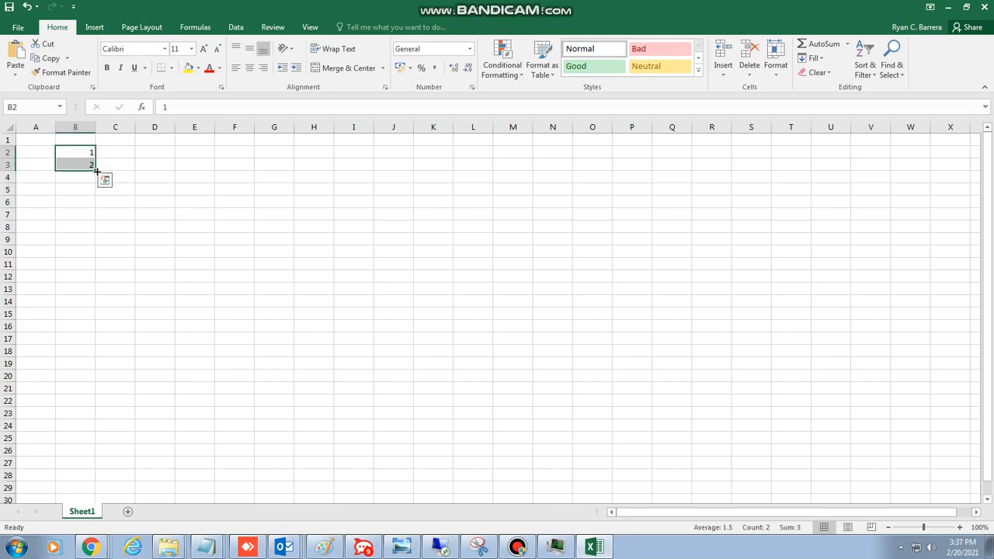
left_click_drag(96, 170, 100, 392)
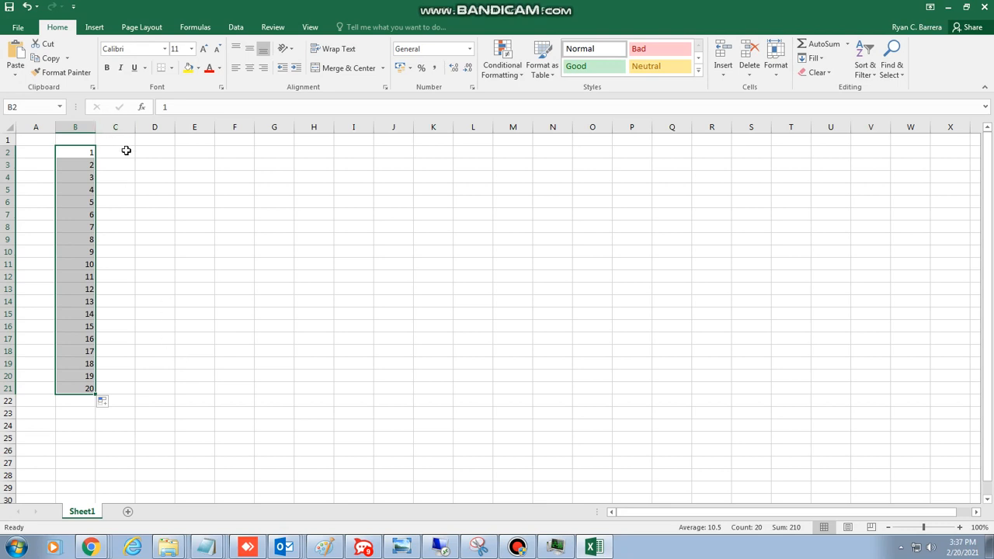
Enter Jan in cell E2 and Feb in cell E3.
left_click(184, 153)
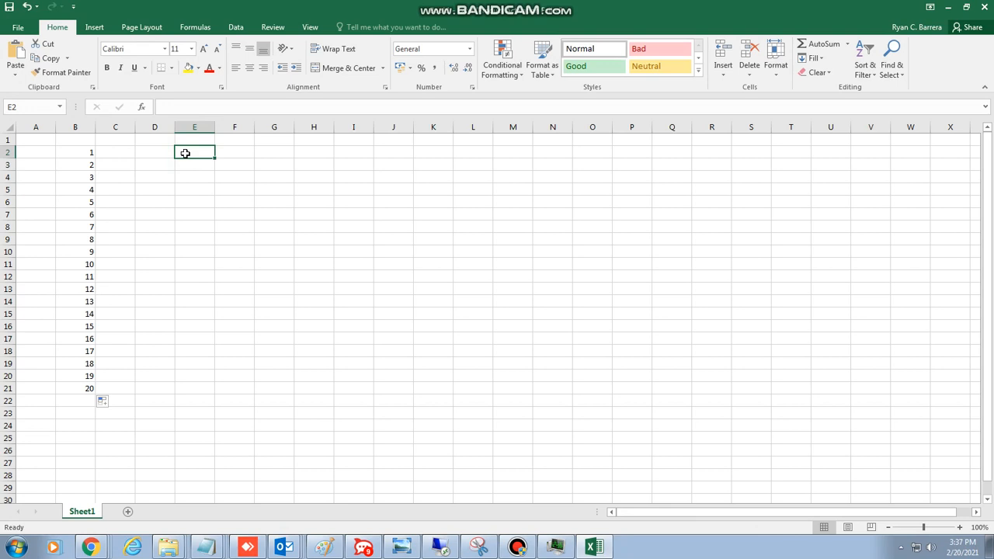
type("Jan")
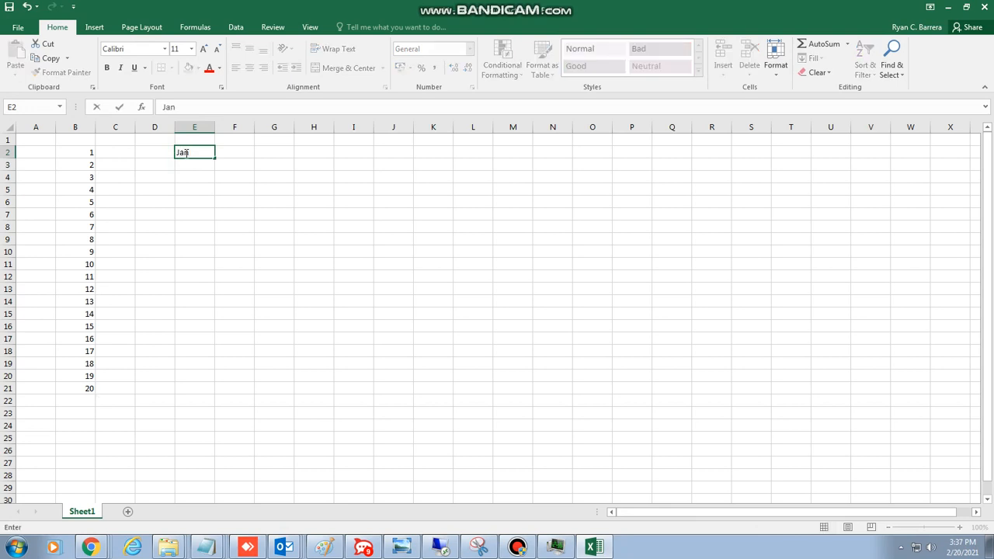
key("Return")
type("Feb")
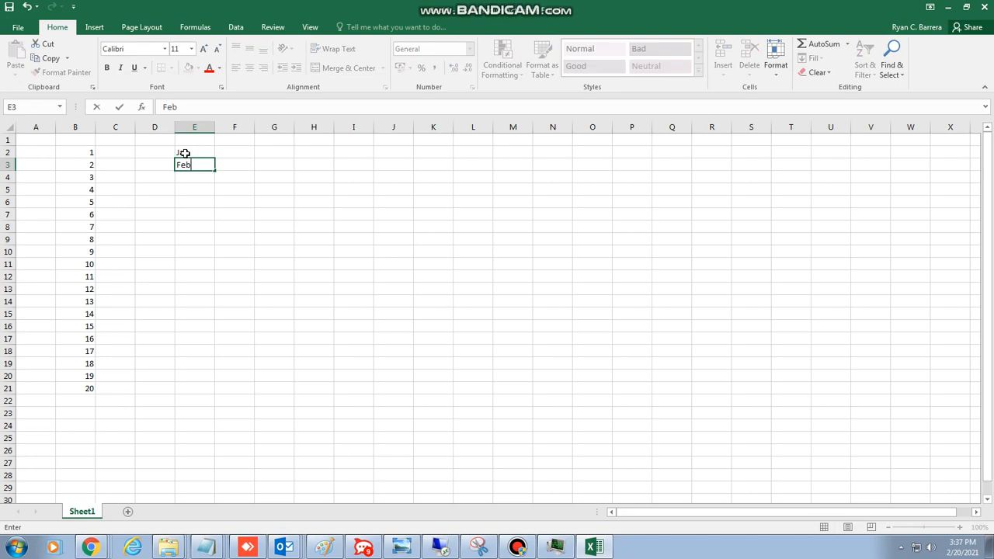
key("Return")
left_click_drag(185, 153, 210, 318)
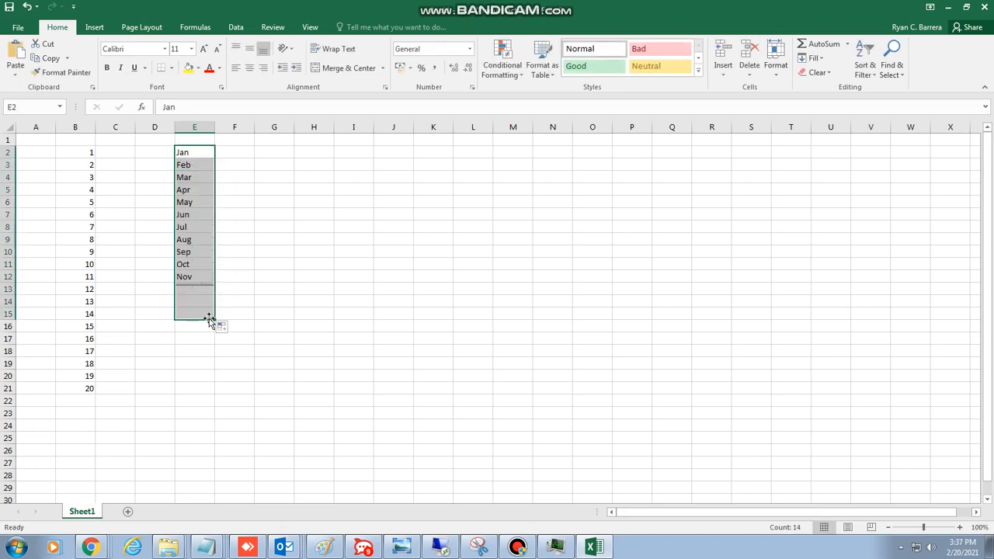
key("ctrl+z")
left_click(224, 236)
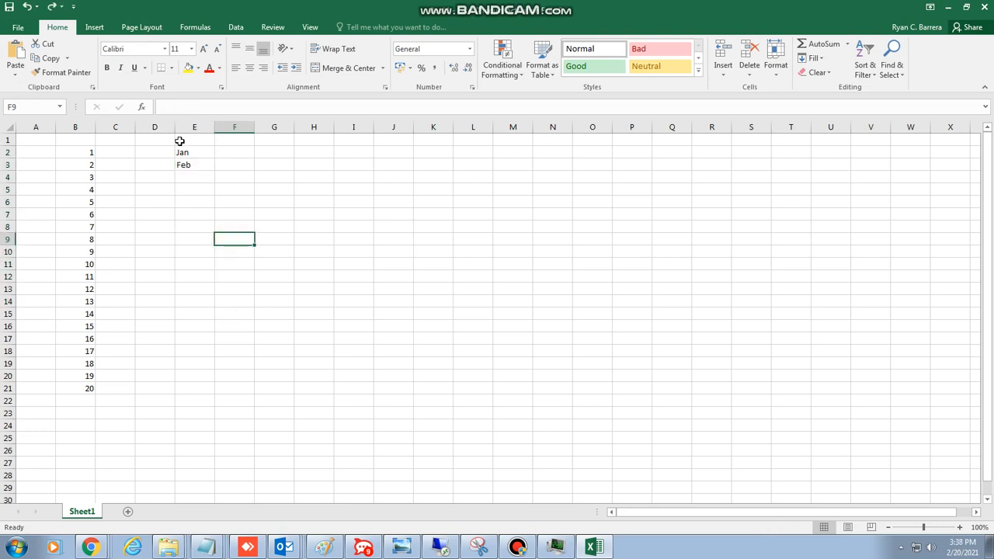
Extend the month series from E2:E3 down to cell E16 with AutoFill.
left_click_drag(193, 154, 192, 164)
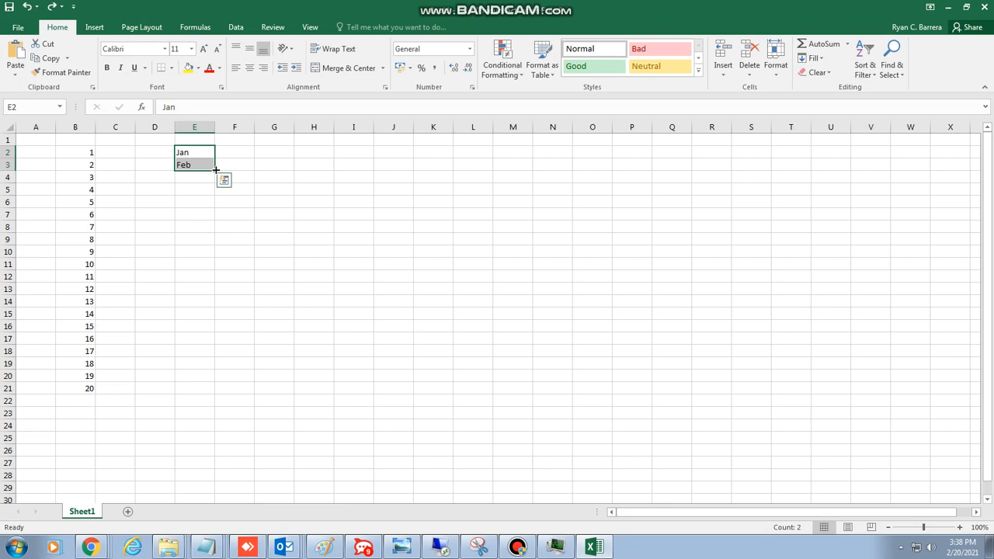
left_click_drag(216, 169, 216, 333)
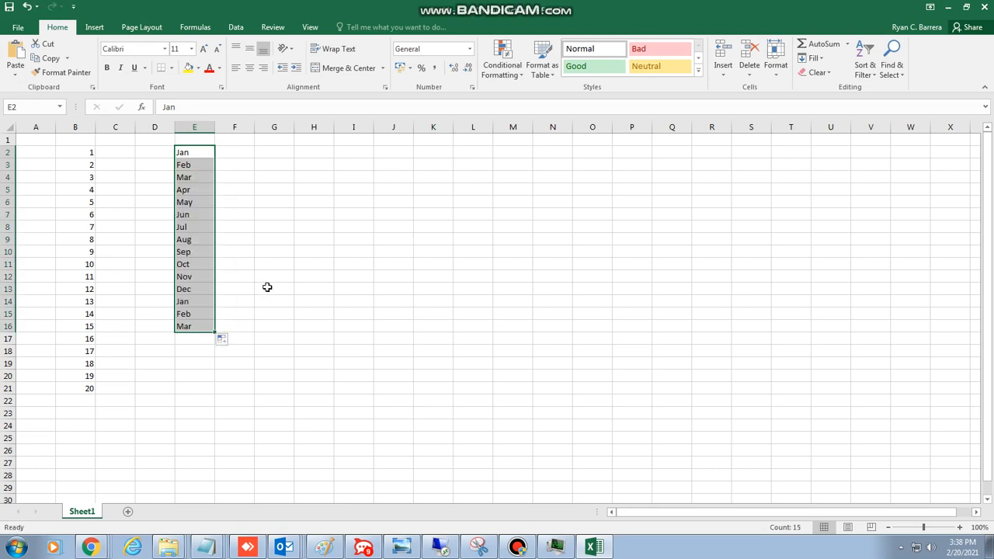
Enter Mon in H2 and Tue in H3, and extend the weekday series down to H14 with AutoFill.
left_click(314, 153)
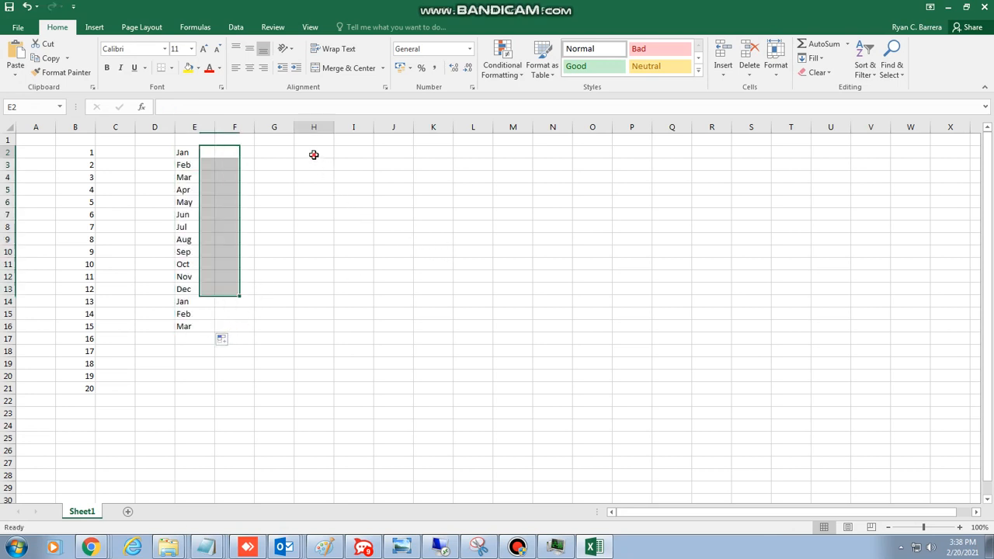
type("Mon")
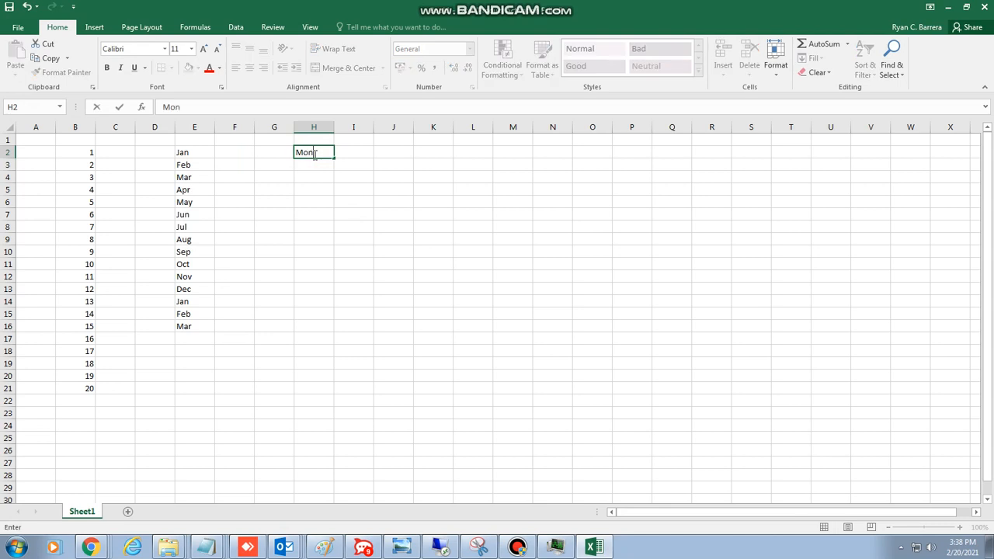
key("Return")
type("Tu")
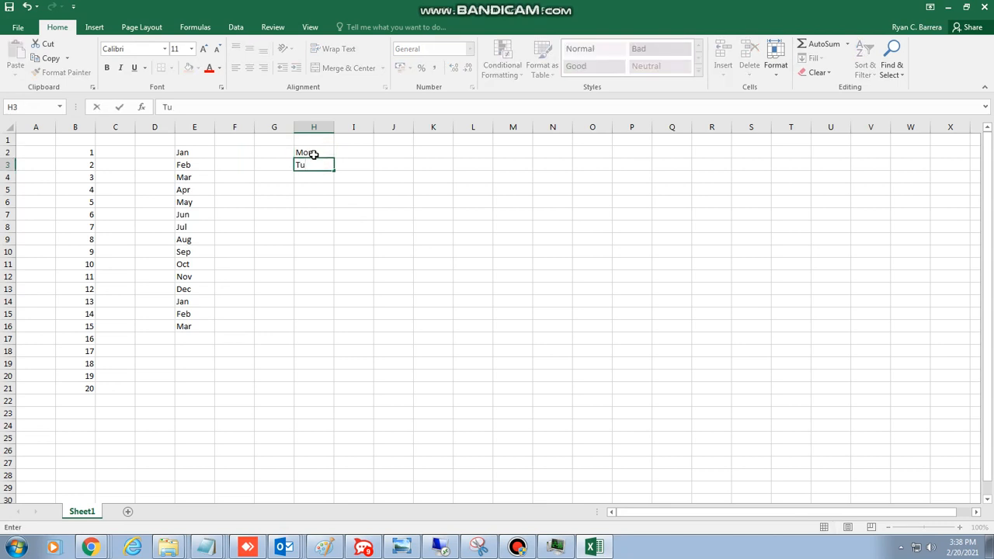
type("e")
left_click_drag(313, 154, 337, 304)
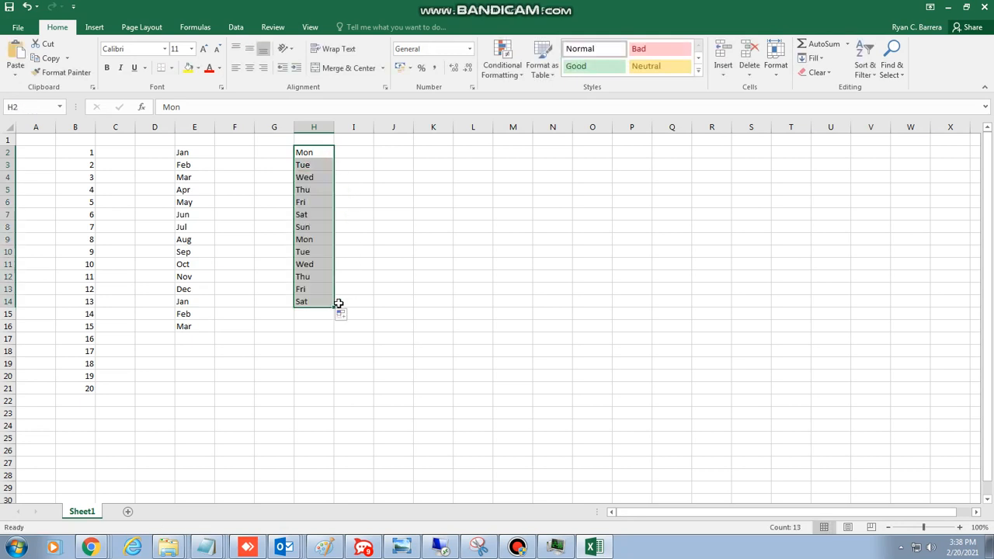
Delete the contents of the range A2:I21, which holds the number, month and weekday series.
left_click(432, 239)
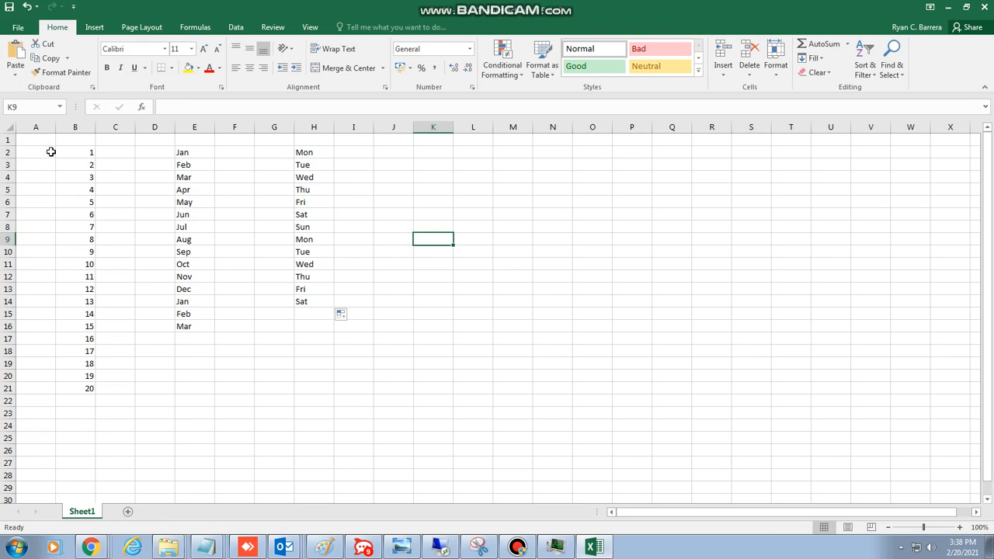
left_click_drag(49, 152, 370, 396)
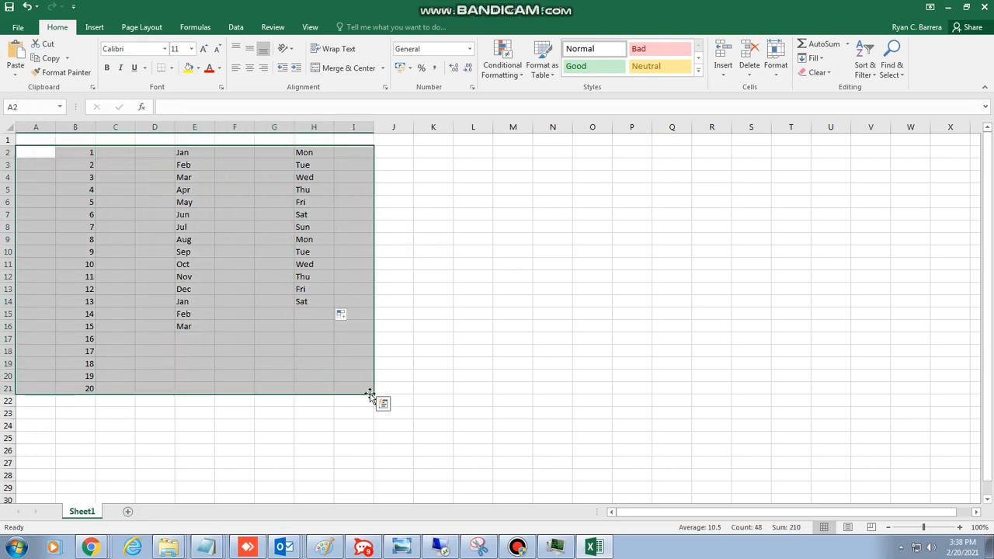
key("Delete")
left_click(431, 304)
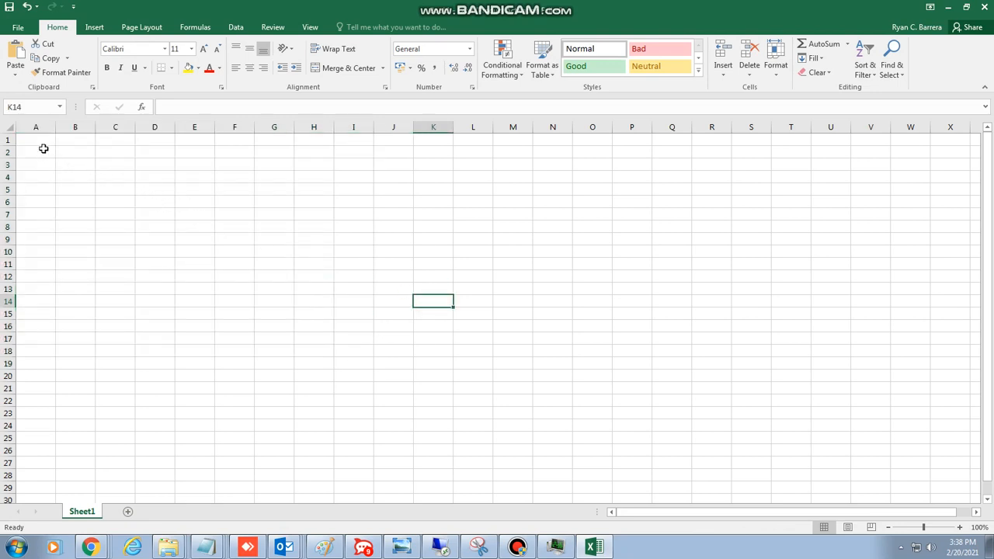
left_click_drag(34, 138, 398, 278)
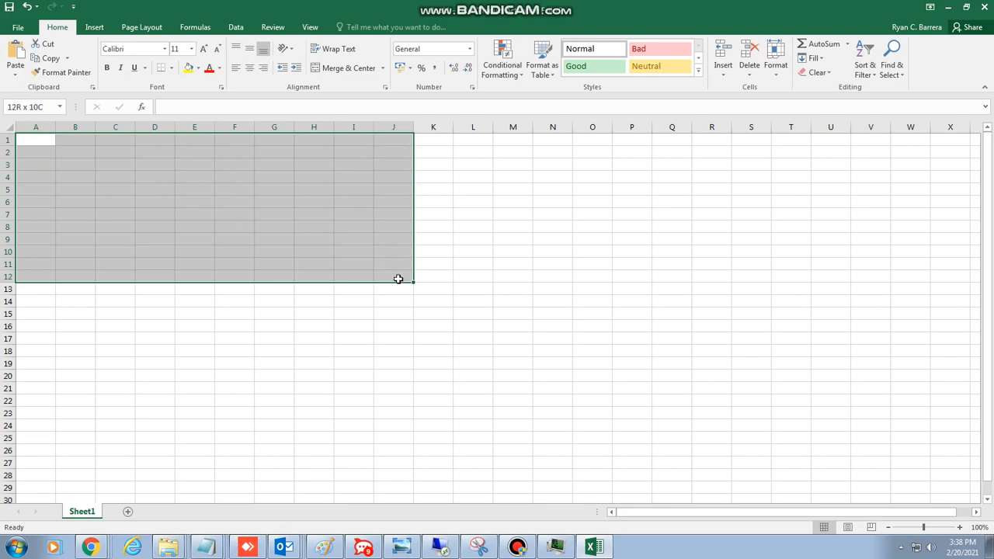
left_click_drag(397, 279, 397, 279)
left_click(207, 362)
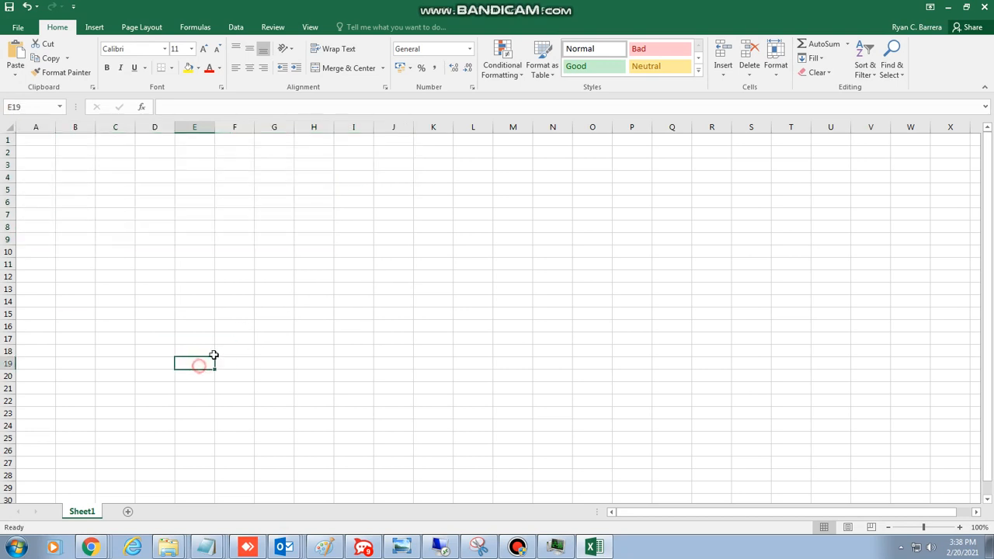
Apply All Borders to the cell range A1:H11.
left_click_drag(31, 140, 331, 268)
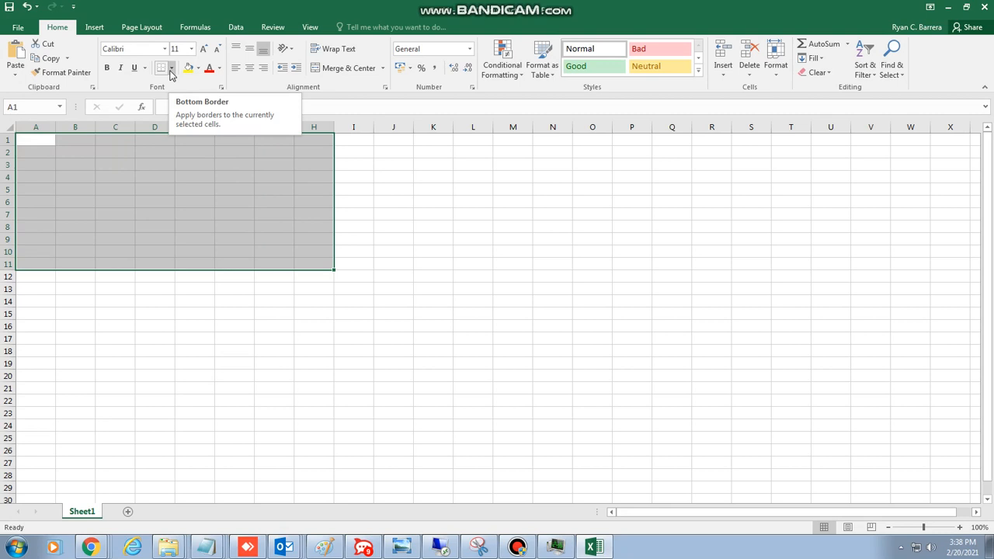
left_click(172, 70)
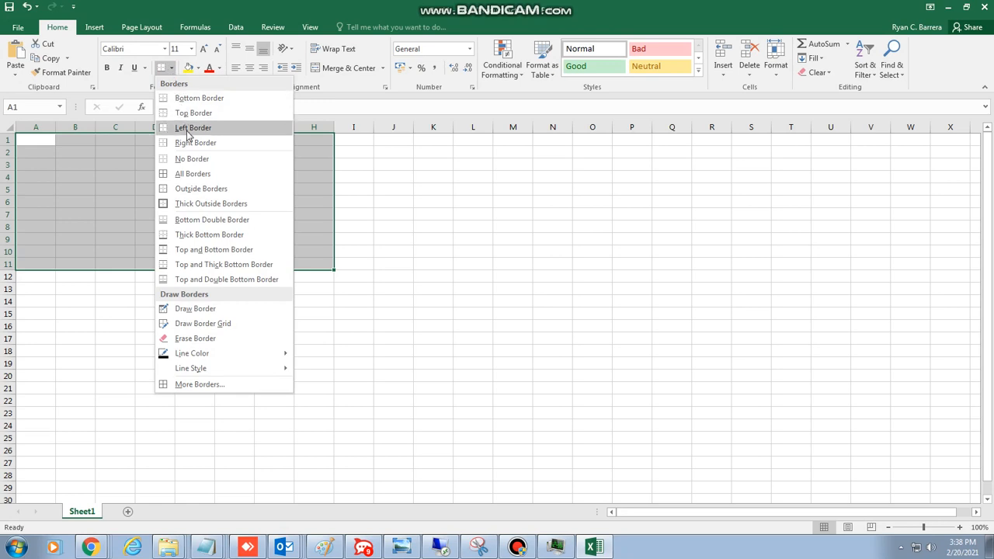
left_click(186, 173)
left_click(186, 275)
left_click(131, 192)
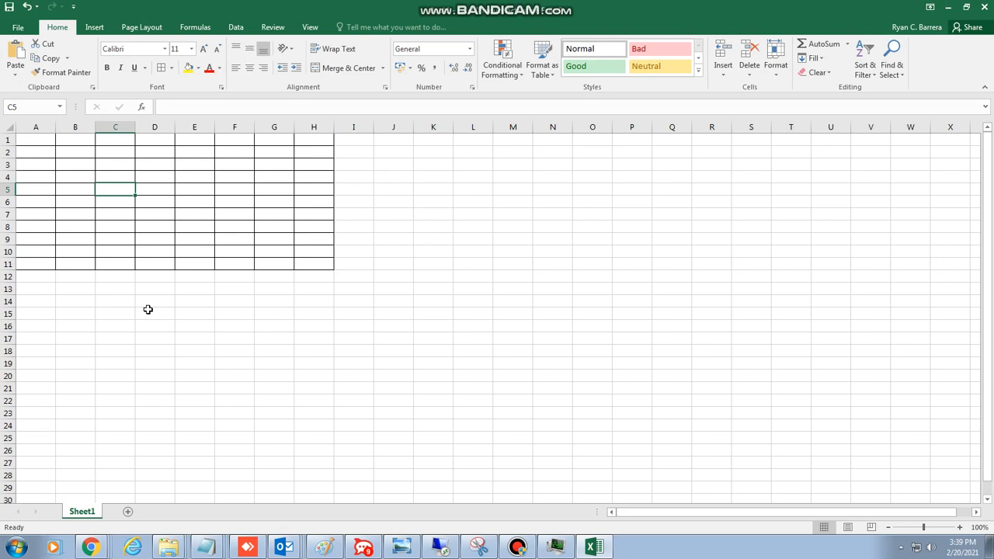
Add three new blank worksheets after Sheet1.
left_click(128, 512)
left_click(166, 513)
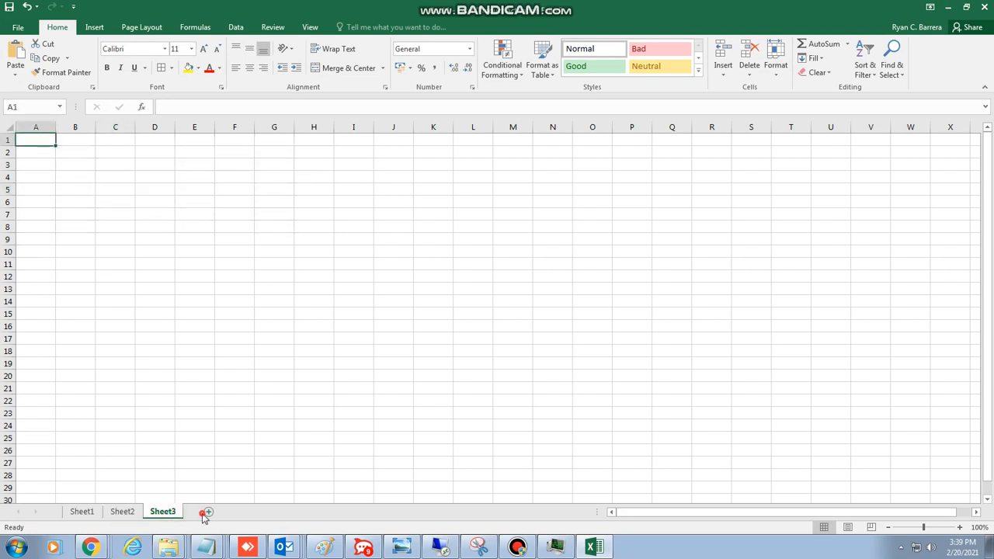
left_click(206, 513)
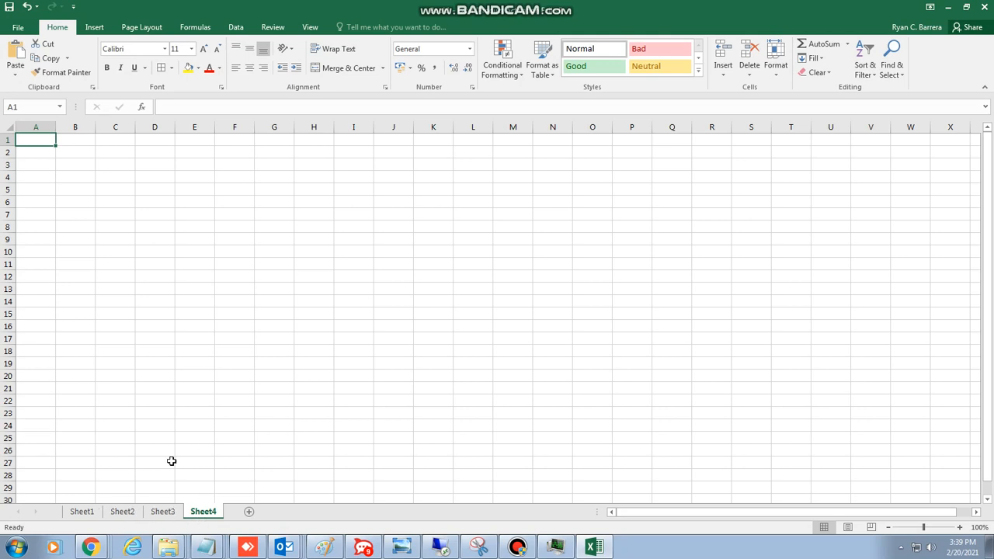
Insert a new blank worksheet in front of Sheet1.
left_click(84, 512)
right_click(86, 513)
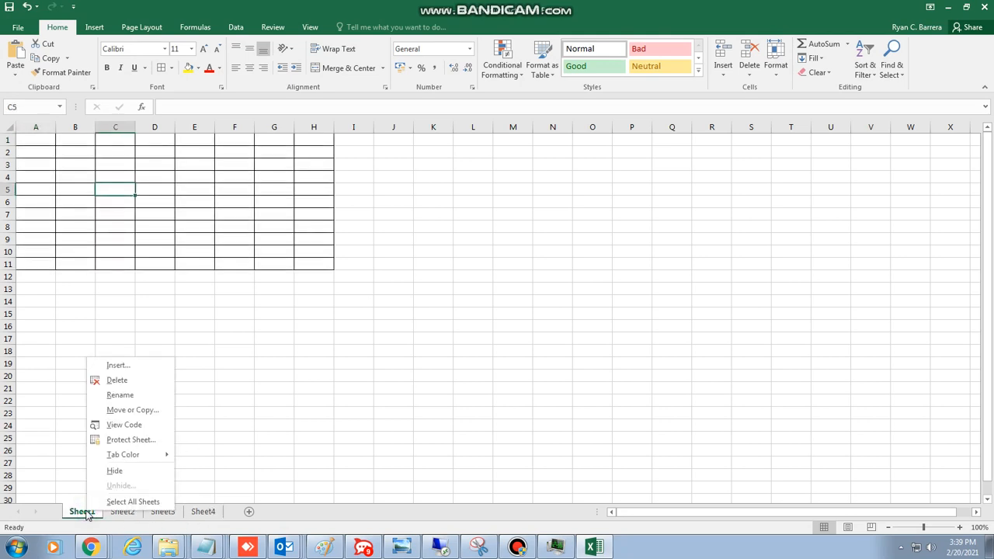
left_click(118, 365)
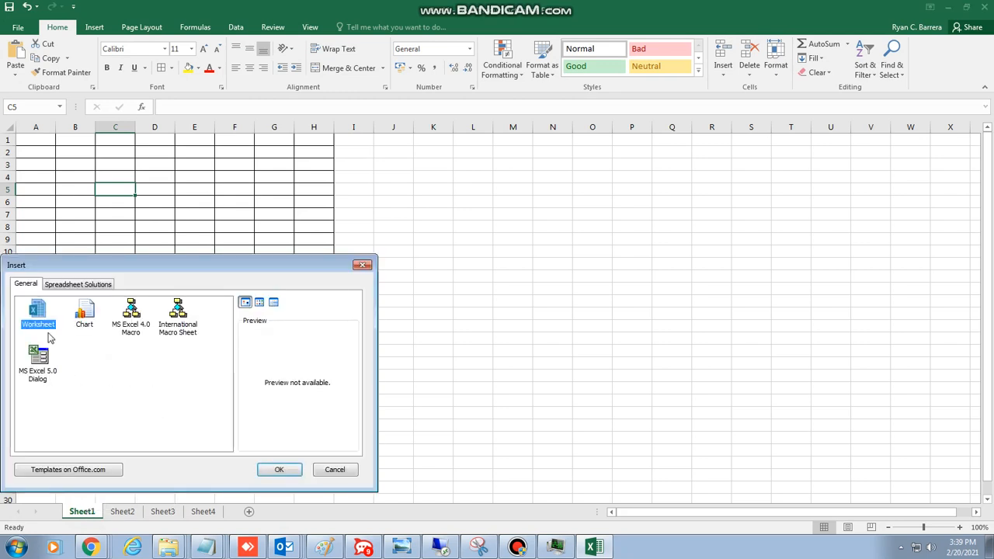
left_click(271, 468)
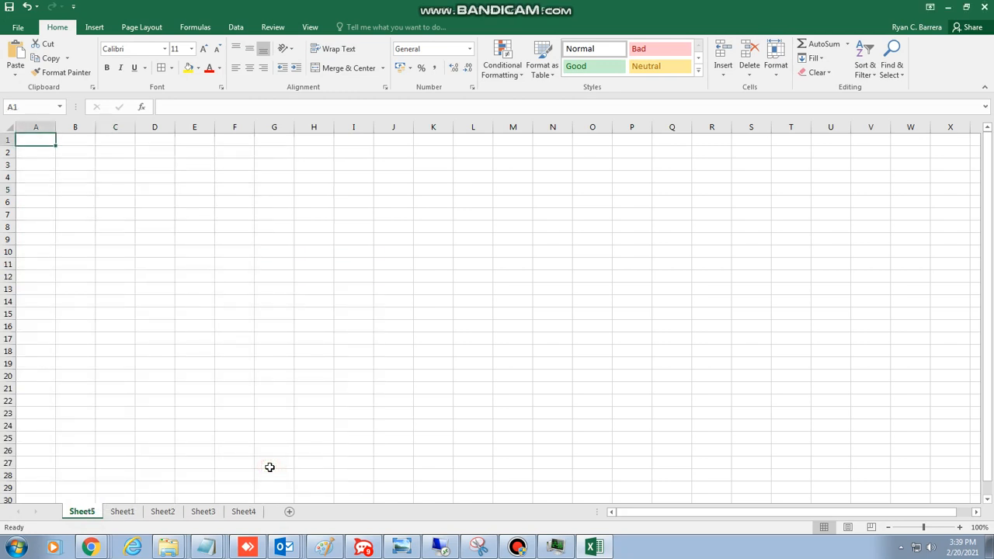
left_click(365, 348)
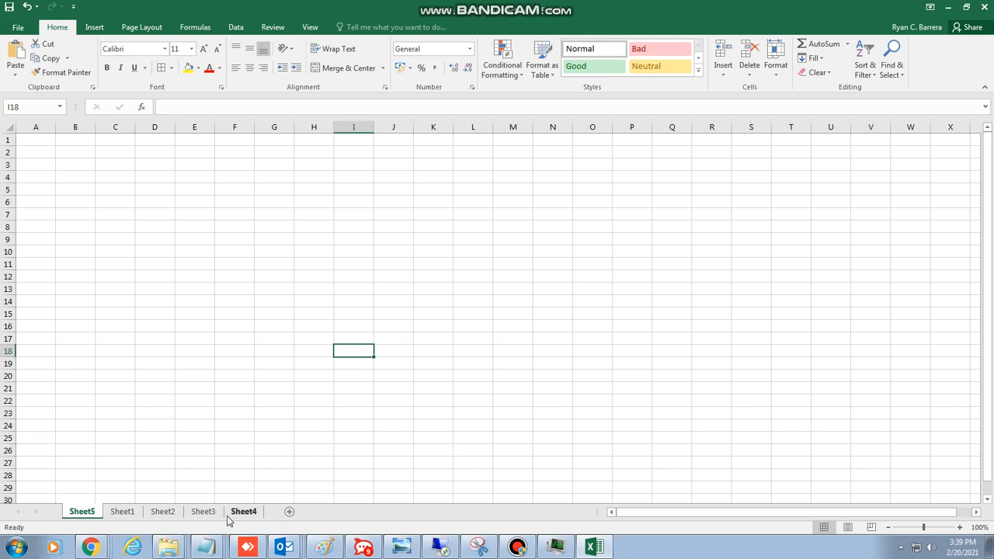
View the Sheet3 worksheet, followed by Sheet4.
left_click(196, 517)
left_click(247, 517)
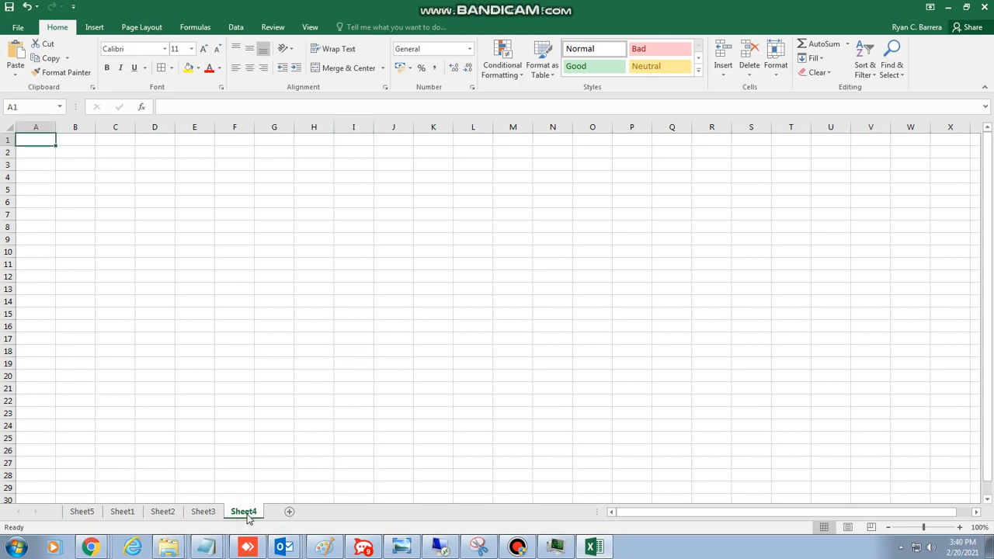
Set the Sheet4 worksheet's tab color to the standard light blue and check it from Sheet3.
right_click(247, 517)
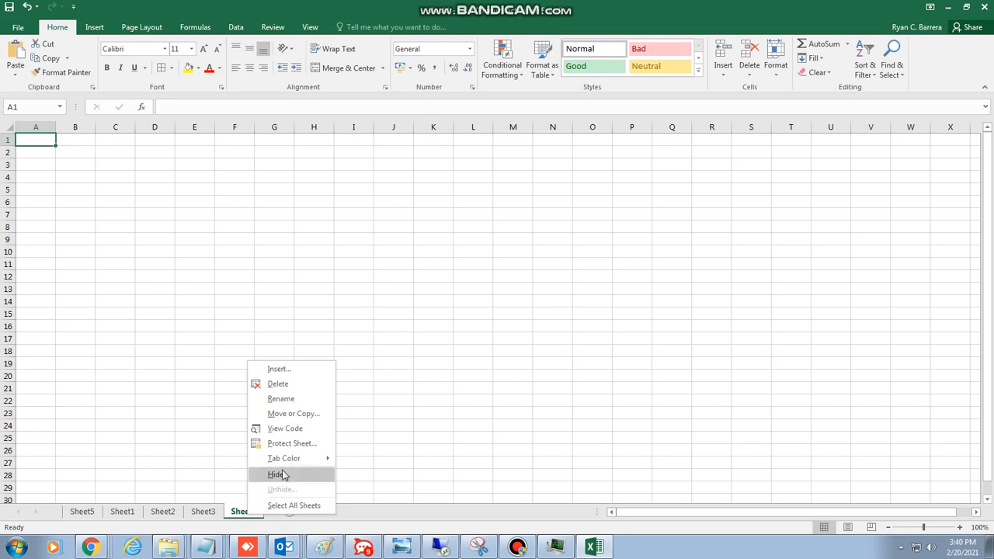
mouse_move(276, 459)
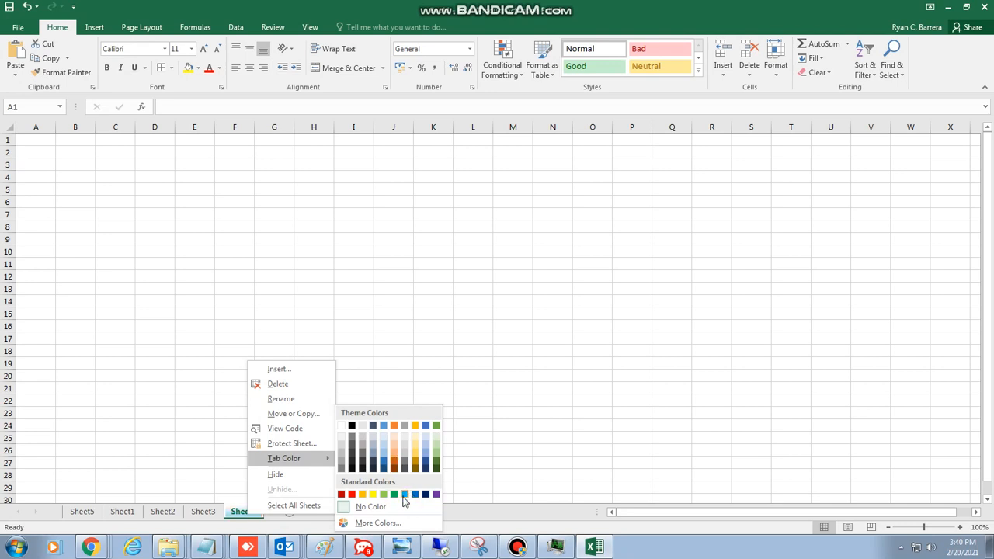
left_click(404, 495)
left_click(209, 512)
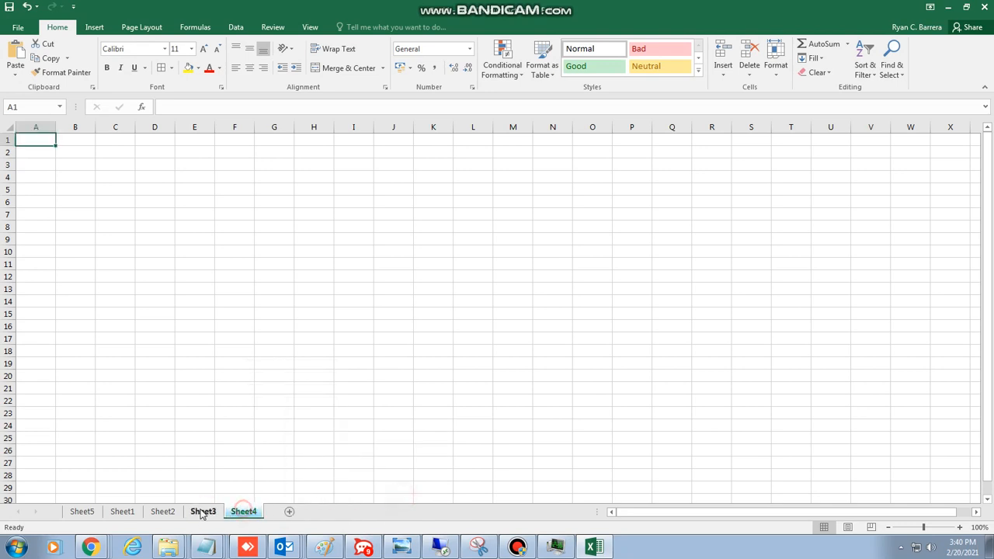
left_click(242, 513)
Rename the Sheet4 worksheet as flkajfla.
right_click(247, 514)
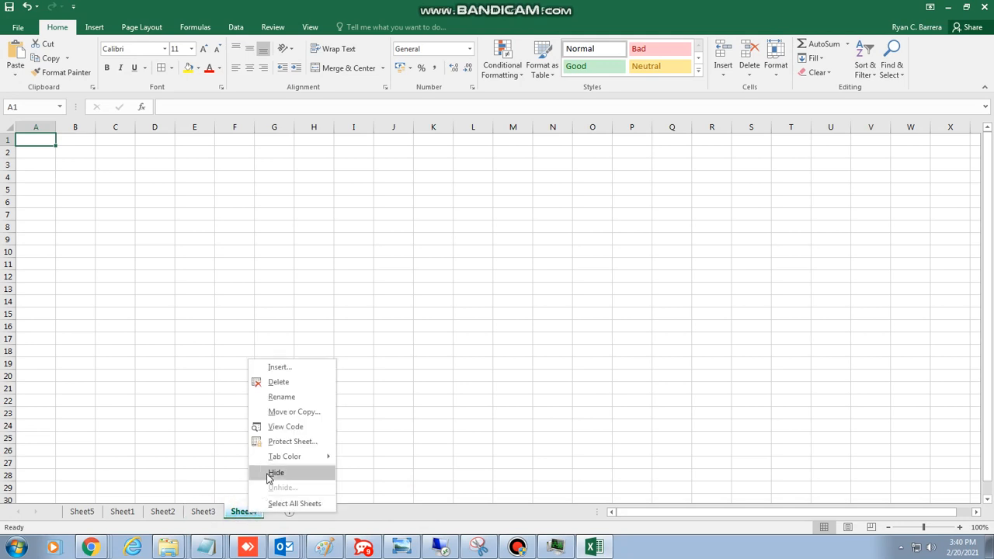
left_click(279, 396)
type("flkajfla")
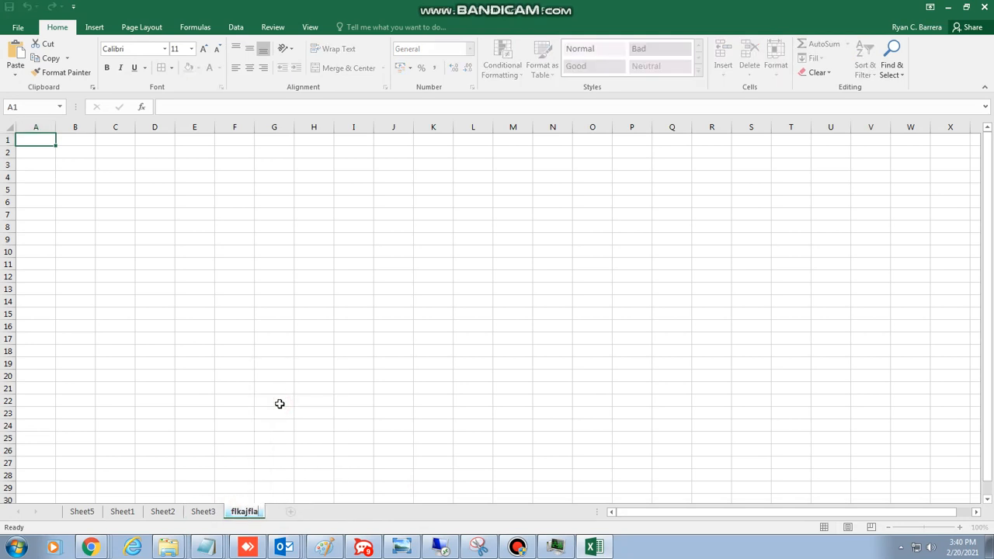
key("Return")
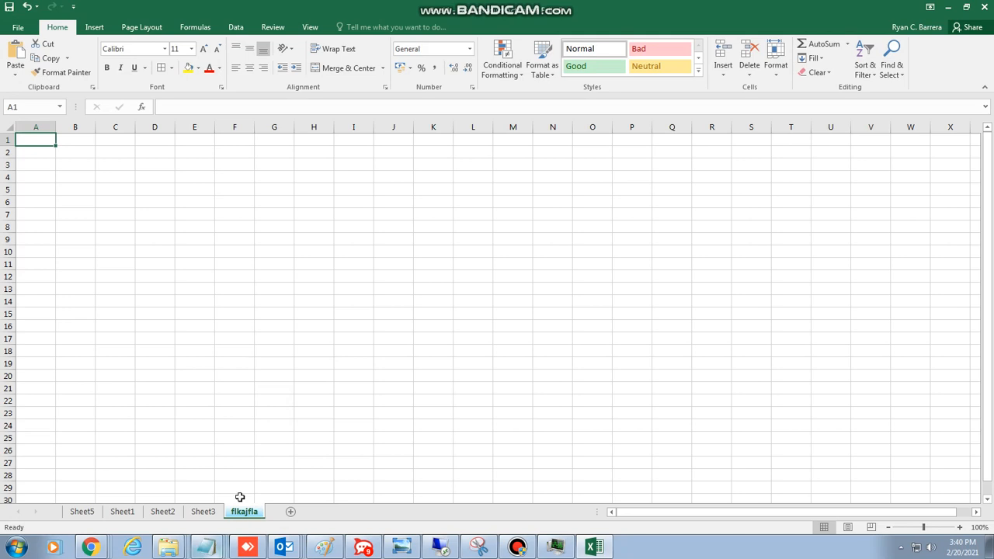
left_click(317, 389)
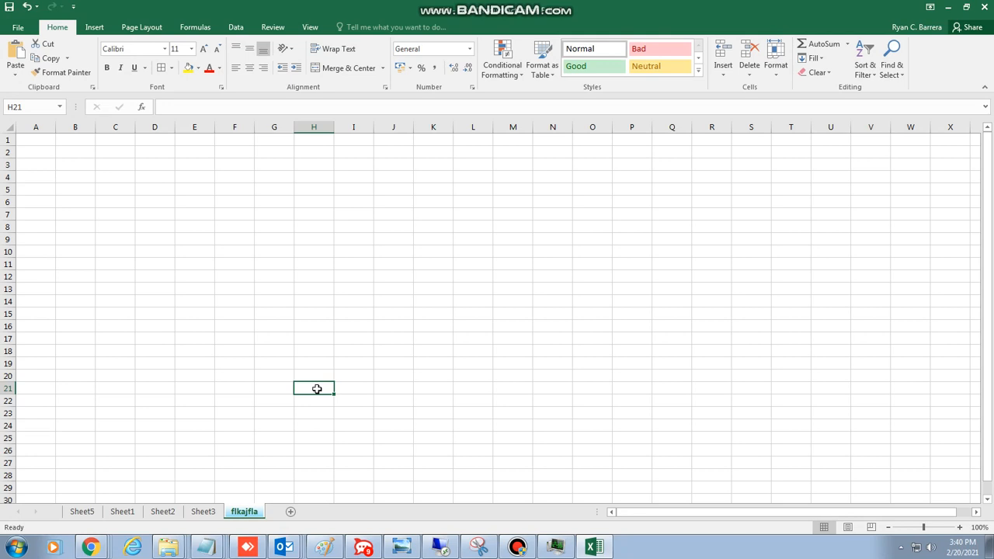
Delete the flkajfla worksheet and view Sheet2.
right_click(245, 512)
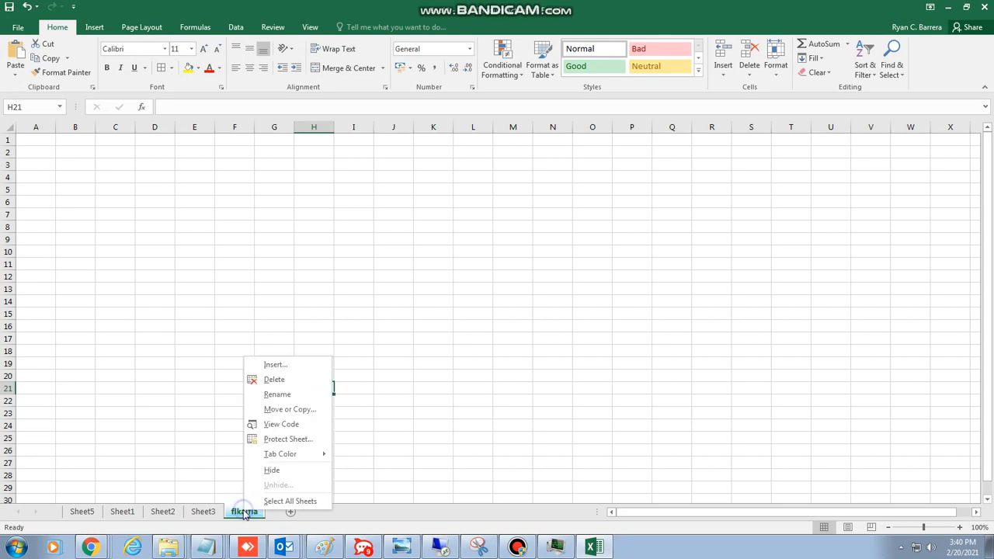
left_click(275, 380)
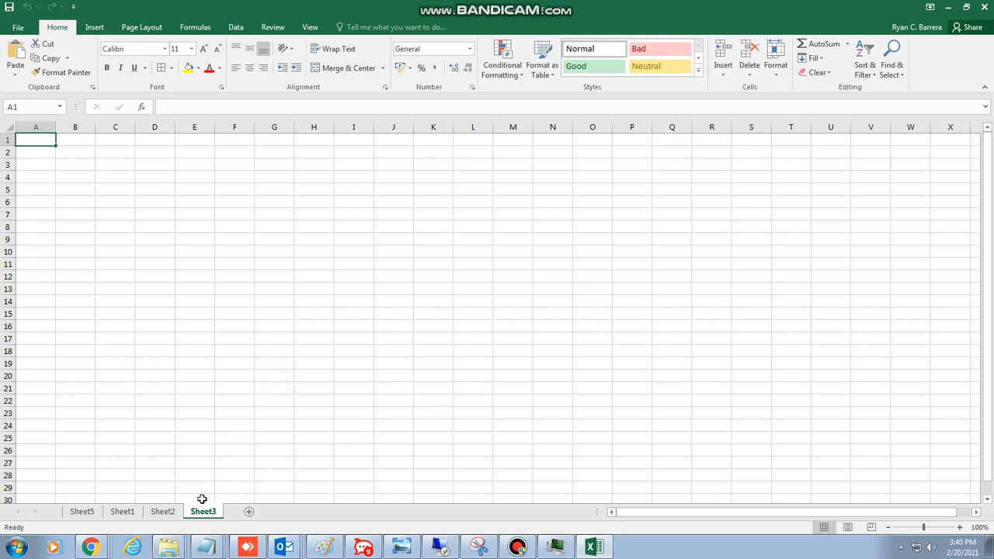
left_click(160, 513)
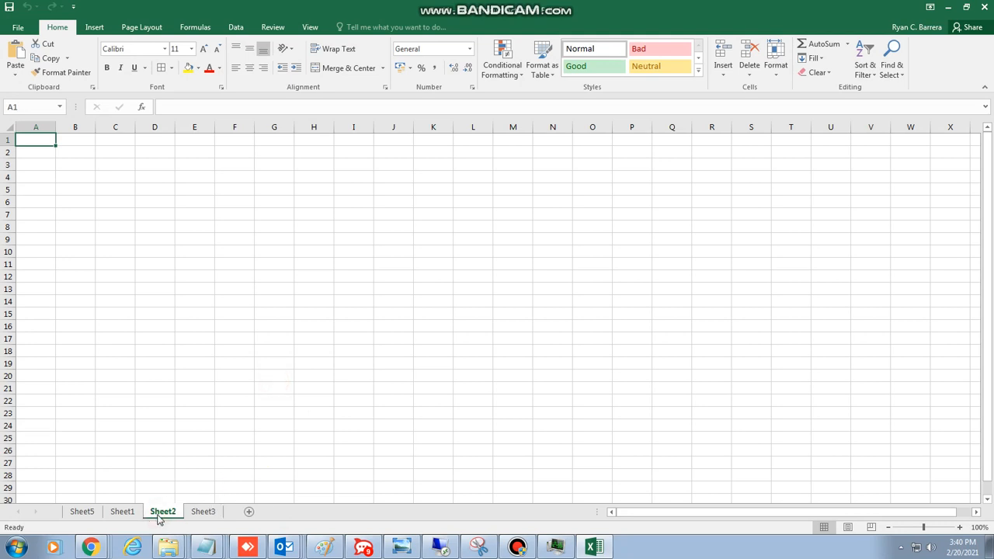
Protect Sheet3 and its locked cells by entering and confirming an unprotect password, allowing only selection of locked and unlocked cells.
left_click(204, 512)
right_click(209, 519)
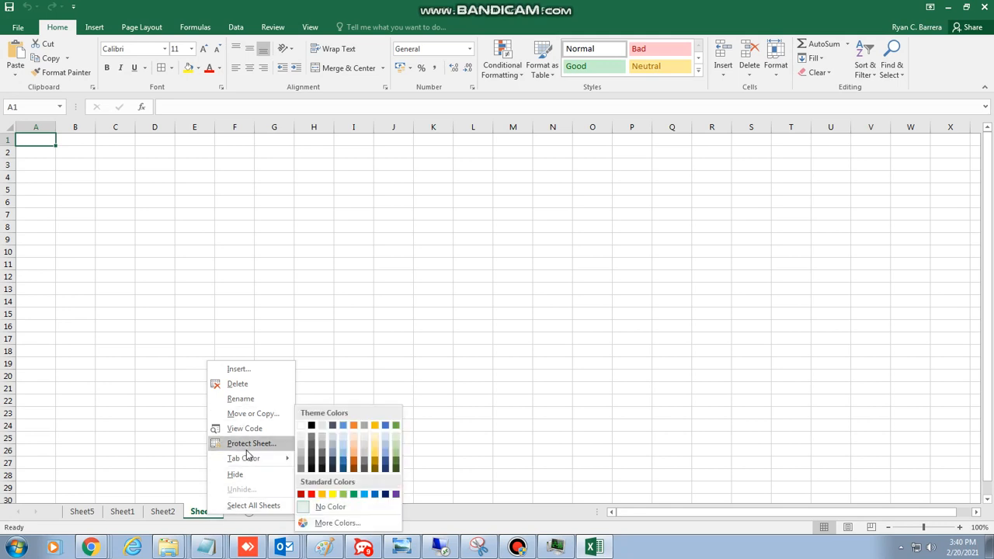
left_click(248, 443)
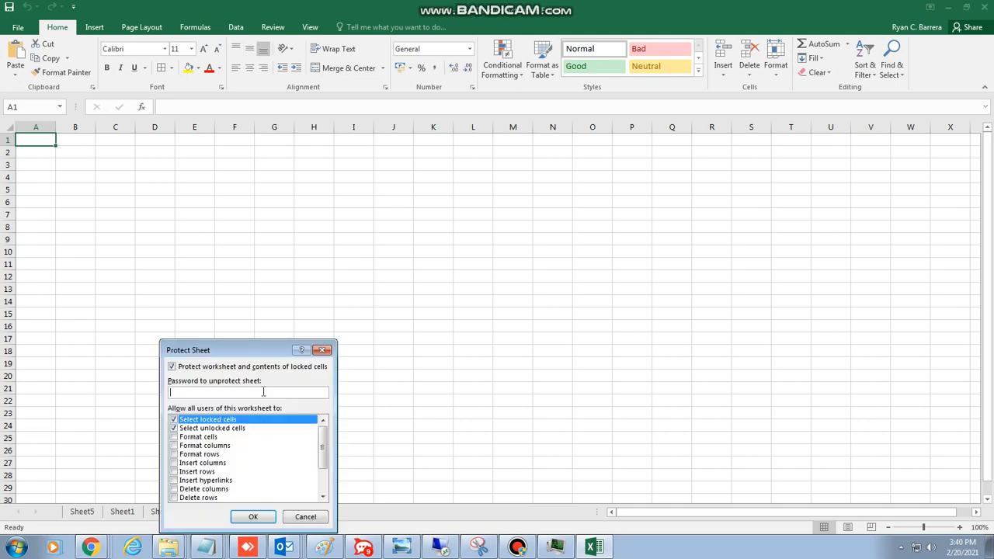
left_click_drag(258, 351, 345, 219)
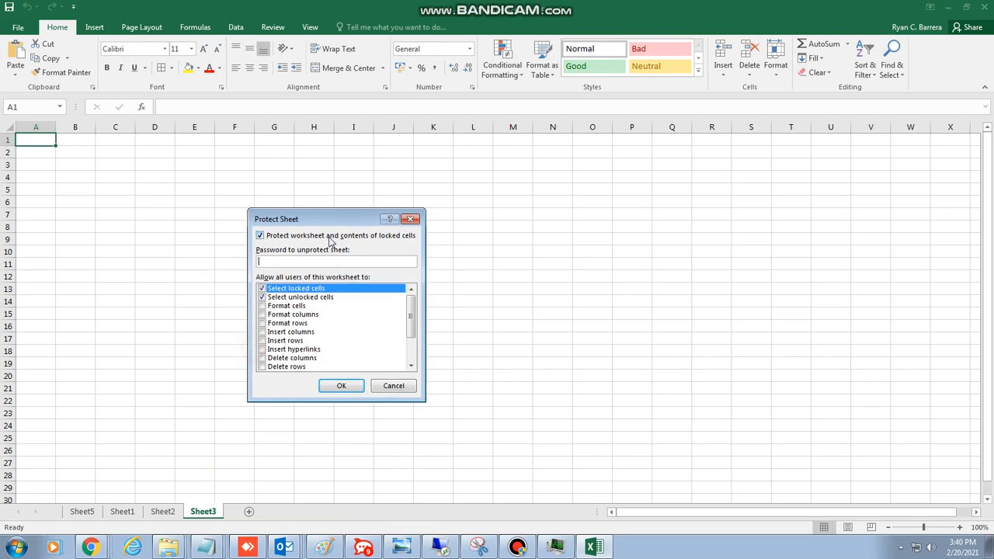
left_click(261, 239)
left_click(261, 238)
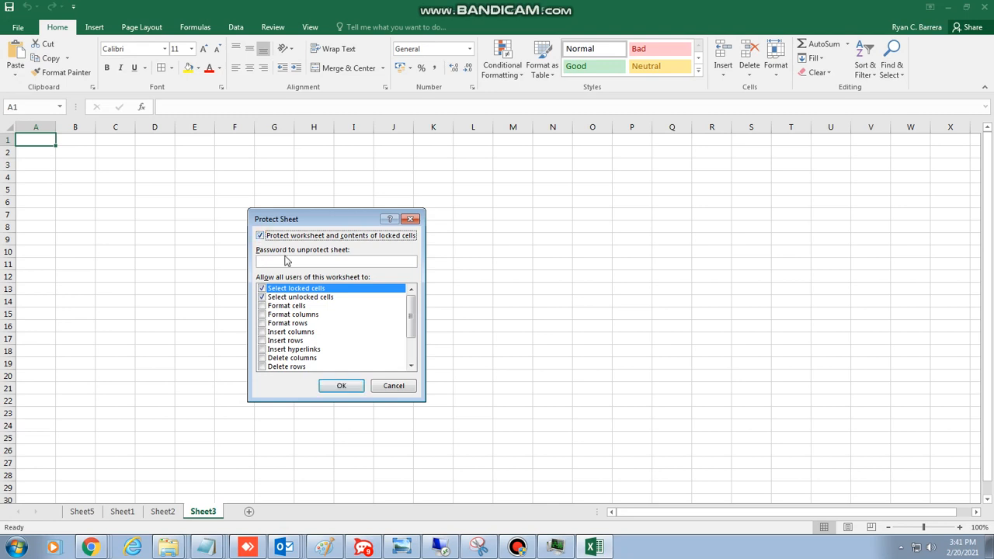
left_click(286, 263)
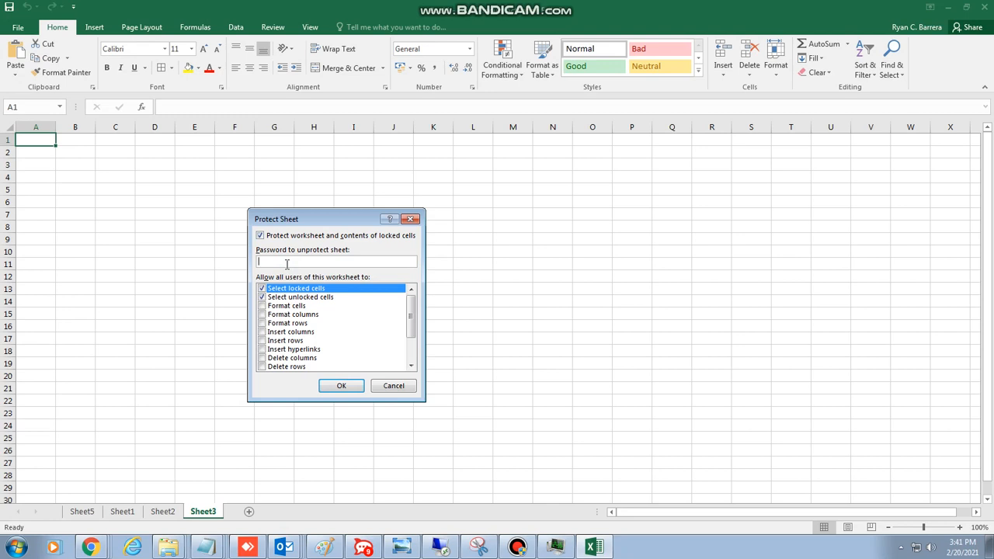
type("••••••")
left_click(336, 386)
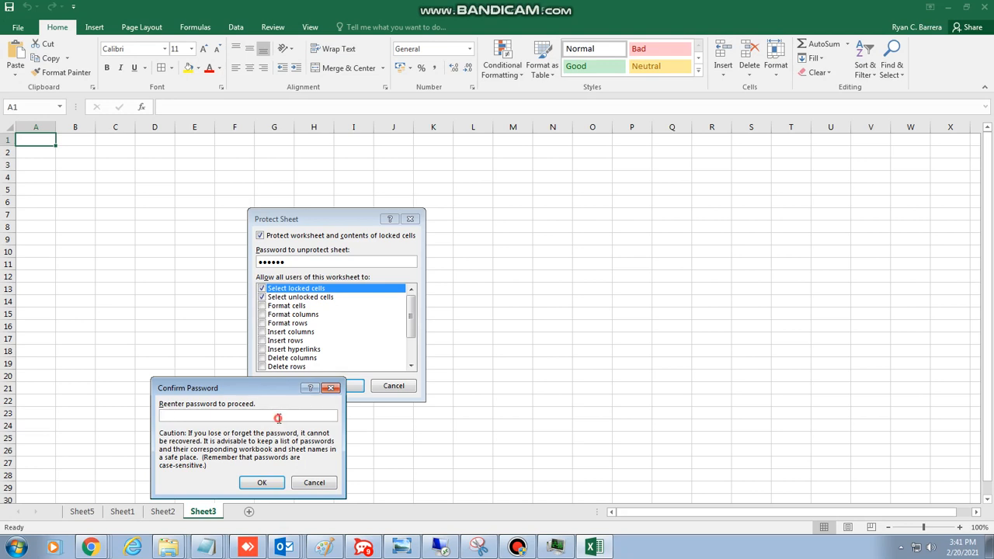
type("••••••")
left_click(264, 482)
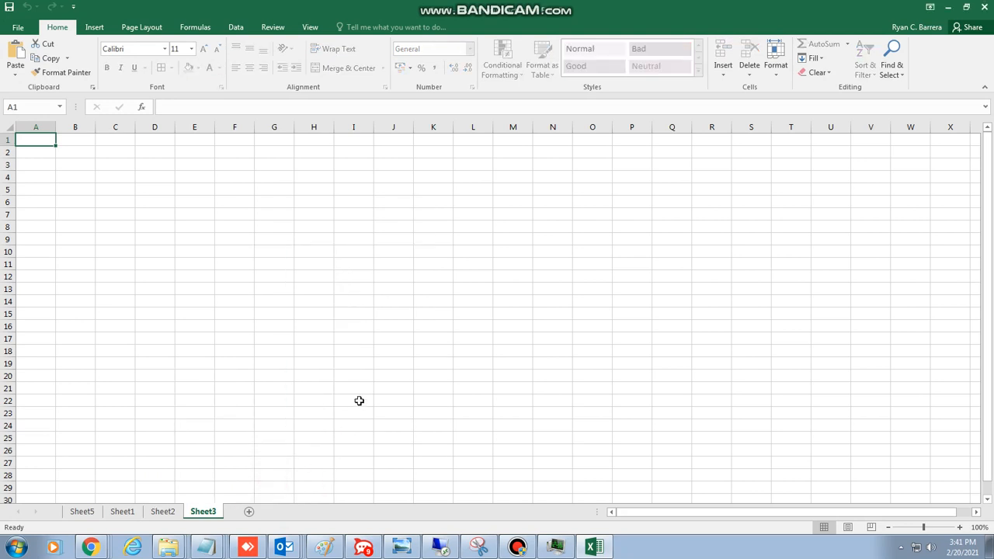
Try to edit cell F6 on the protected Sheet3.
left_click(230, 356)
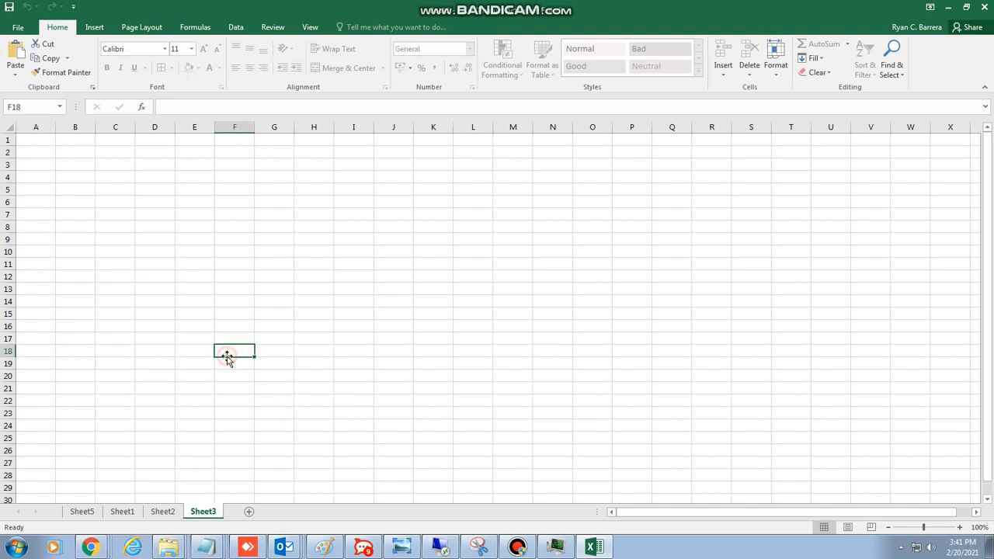
double_click(242, 203)
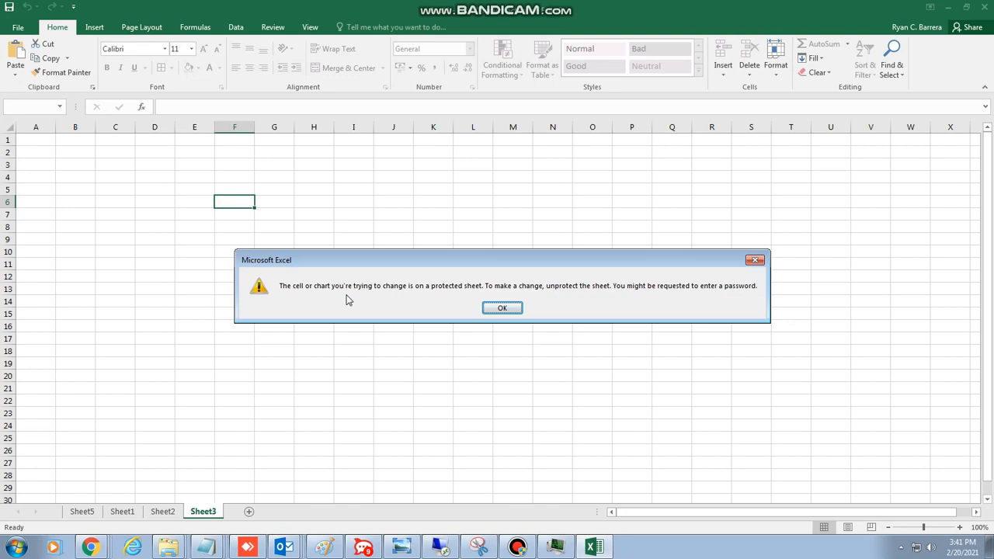
left_click(502, 309)
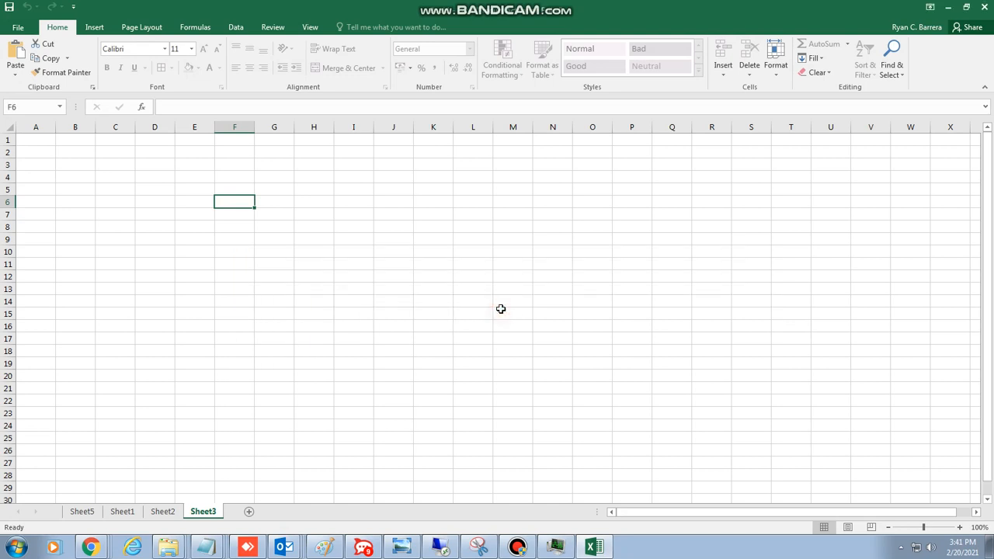
Unprotect Sheet3 by entering the sheet password.
right_click(200, 516)
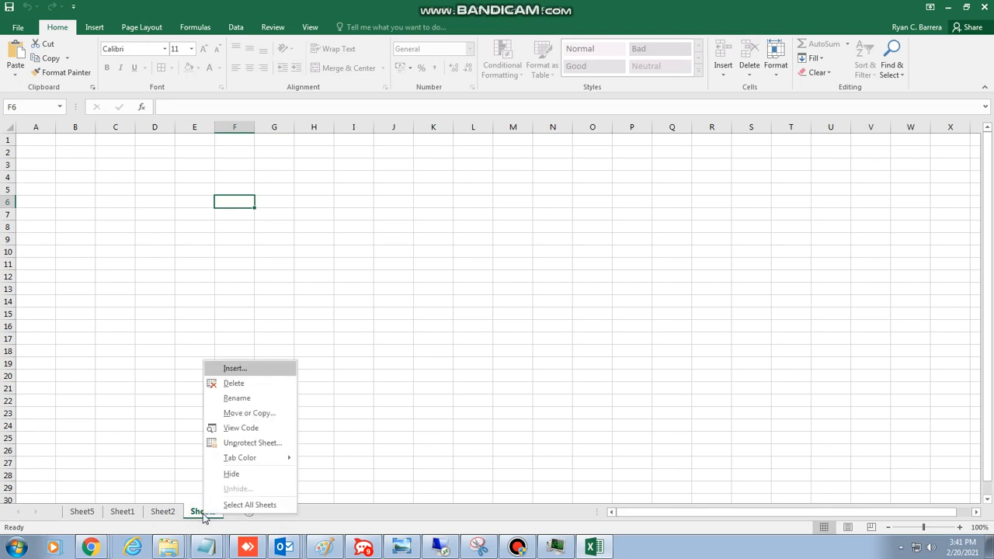
left_click(244, 443)
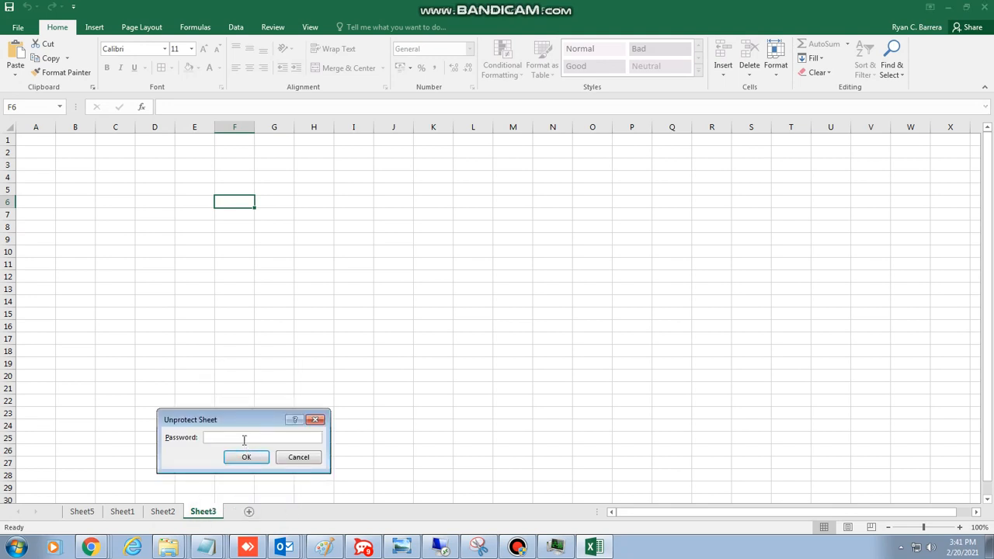
type("••••••")
left_click(252, 459)
left_click(422, 390)
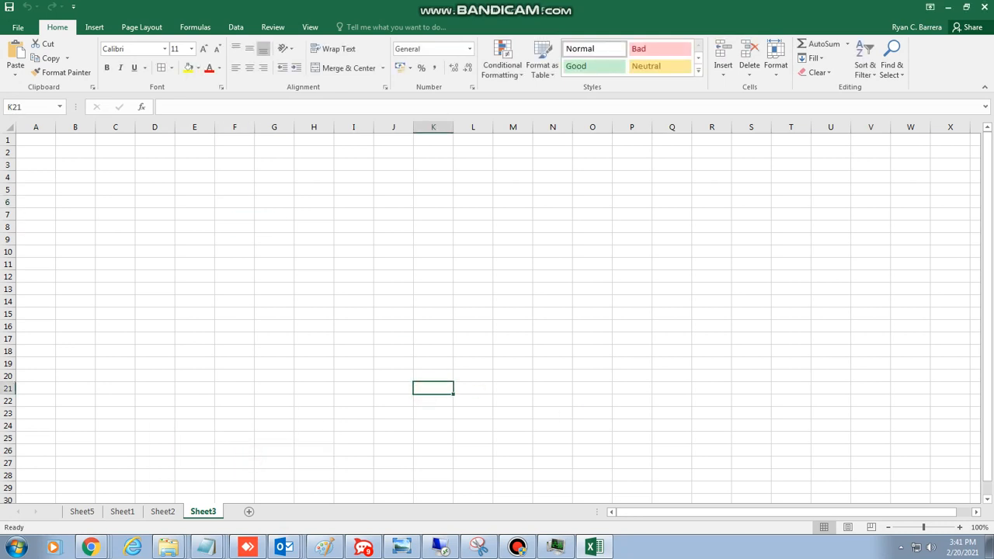
Enter Mon, Tue and Wed in cells B1 to D1 of Sheet3 and fill the weekday series through Sun in H1.
left_click(184, 268)
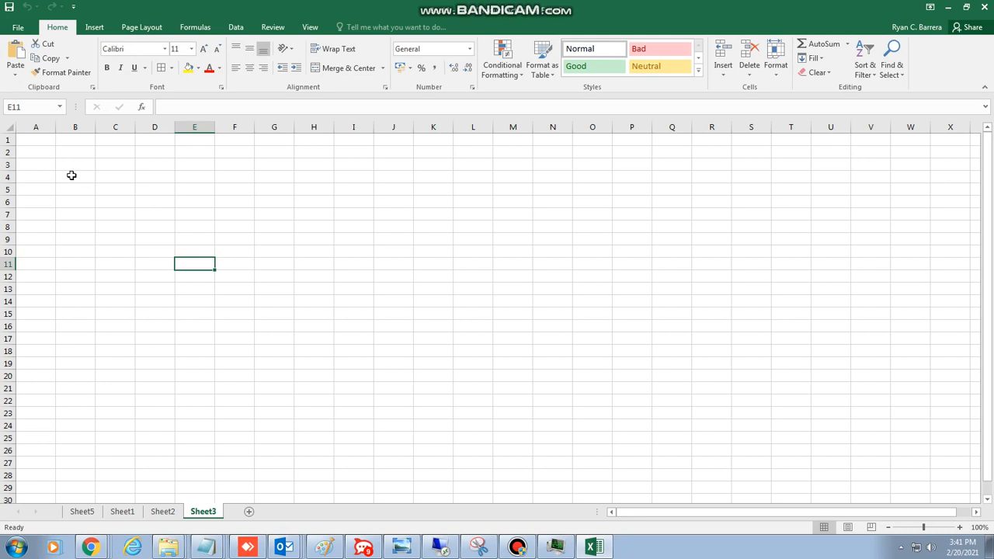
left_click(80, 141)
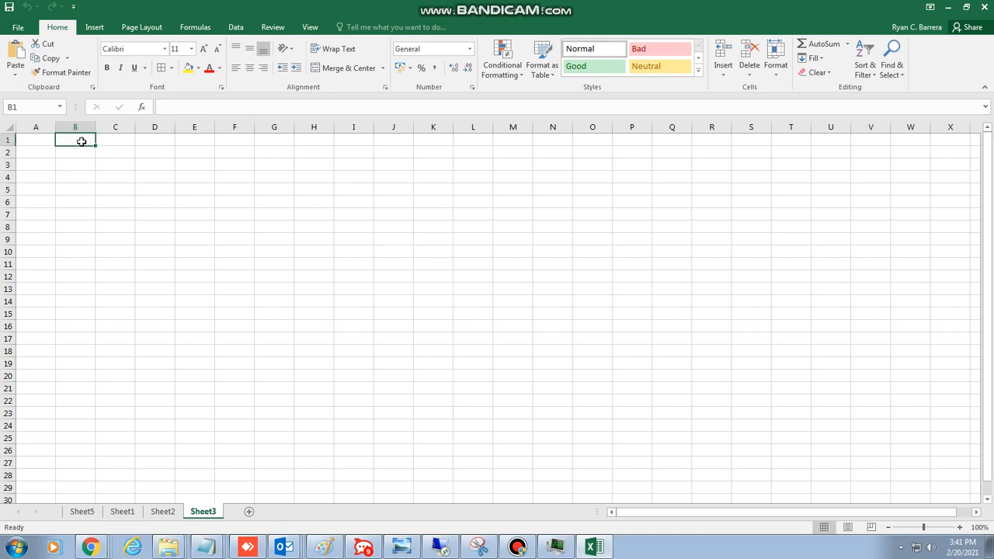
type("Mon")
key("Tab")
type("Tue")
key("Tab")
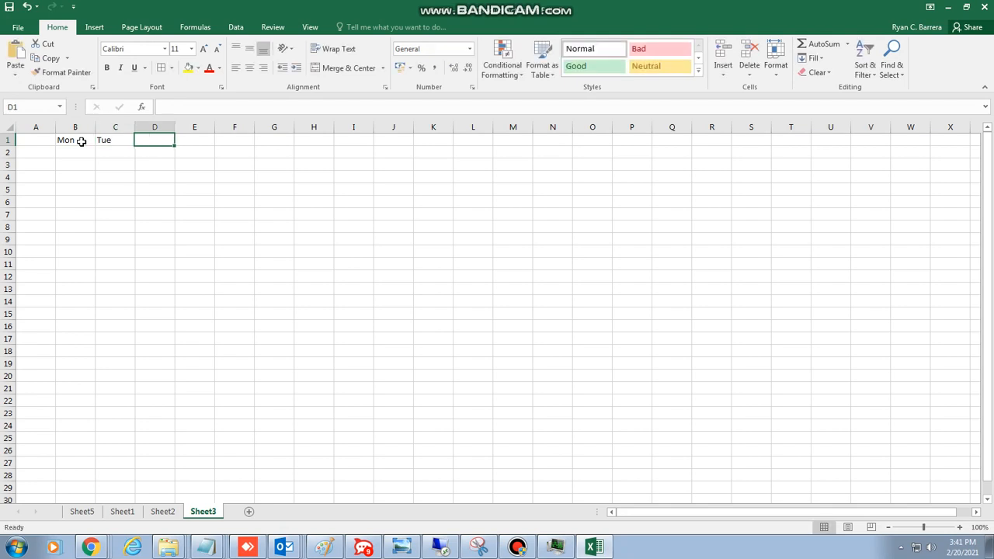
type("Wed")
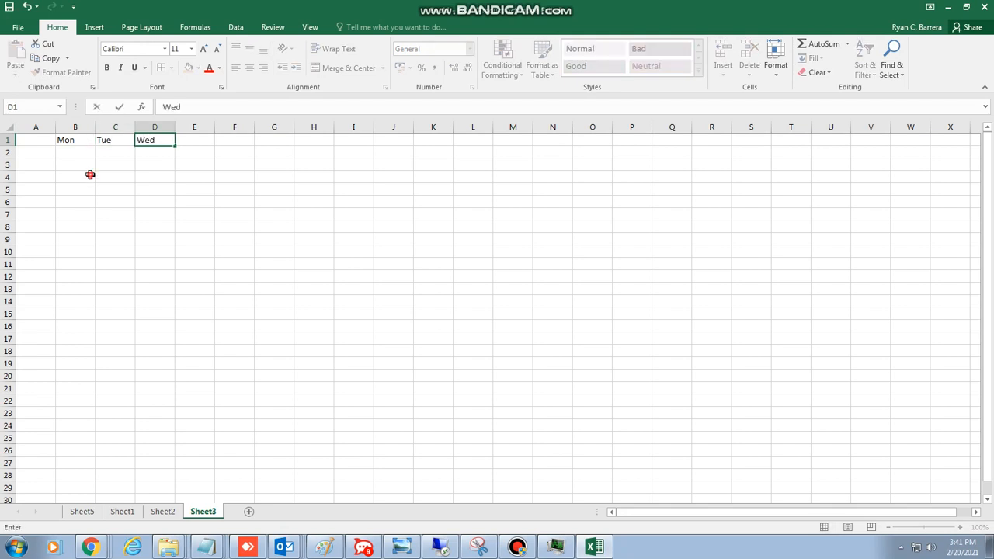
left_click(90, 175)
left_click_drag(65, 143, 324, 143)
left_click(214, 229)
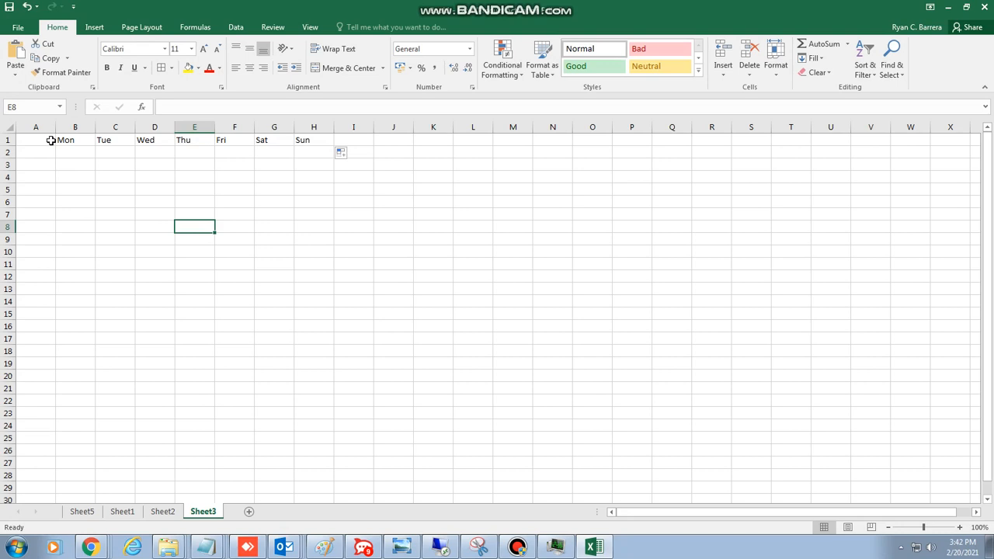
Set the height of row 1 to 50.
right_click(7, 140)
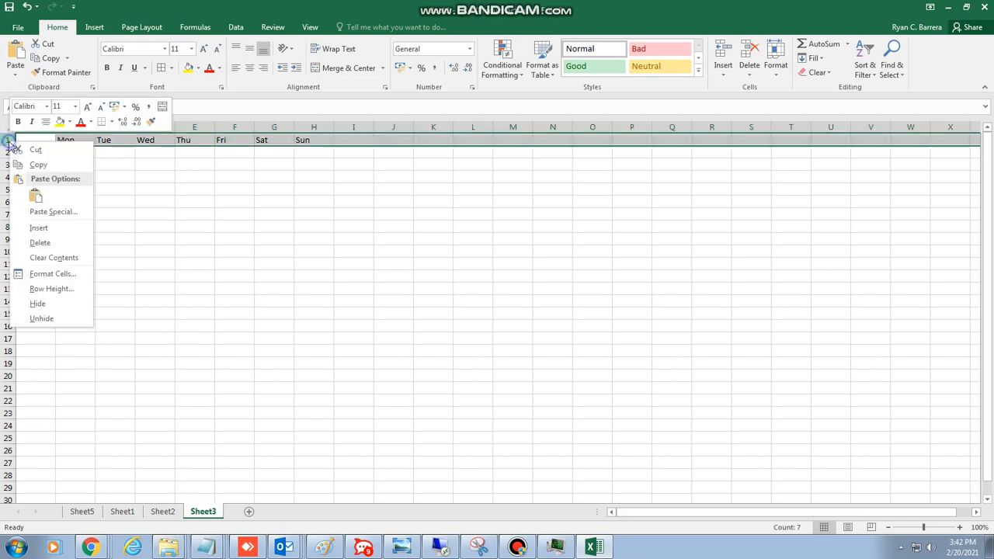
left_click(51, 289)
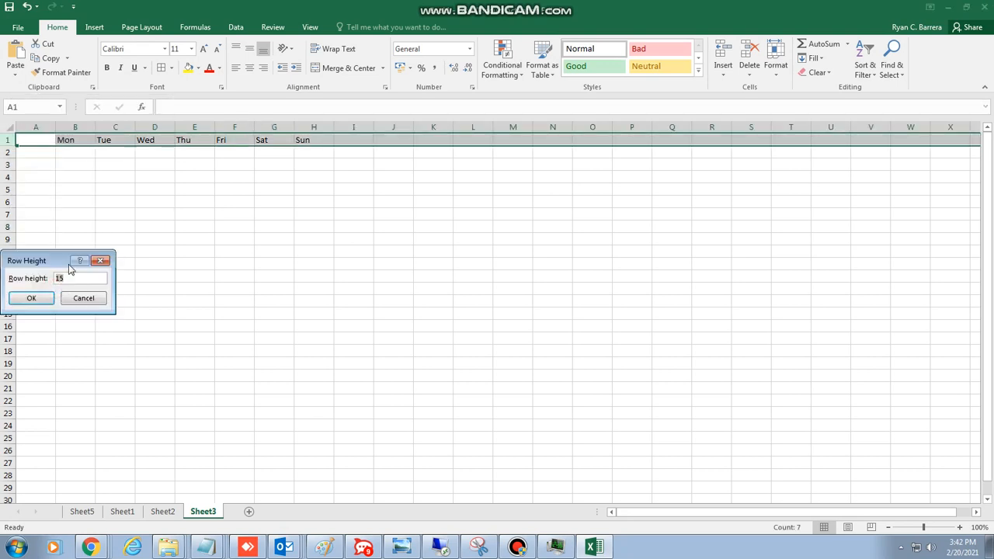
left_click_drag(62, 264, 297, 264)
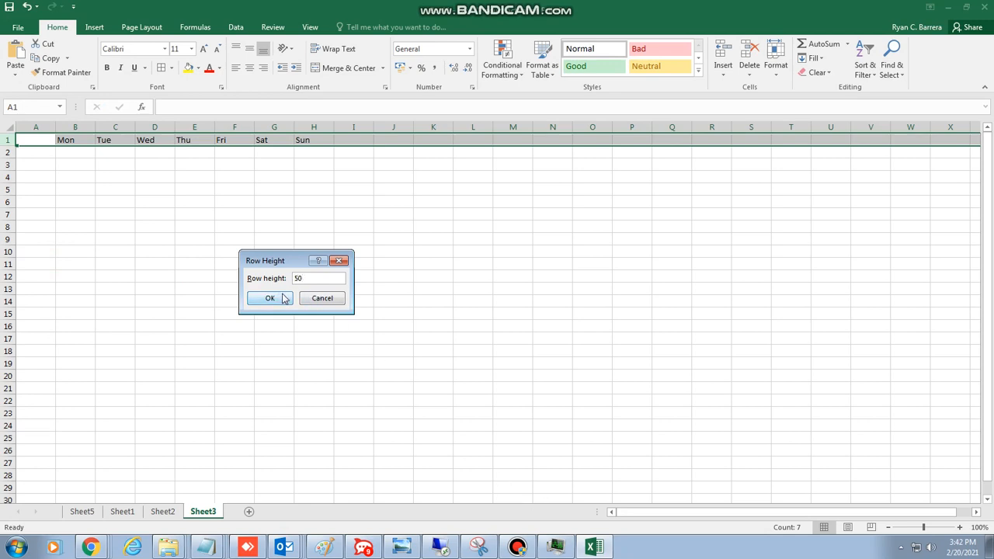
left_click(274, 298)
mouse_move(116, 243)
left_mouse_down()
mouse_move(138, 241)
mouse_move(124, 242)
left_mouse_up()
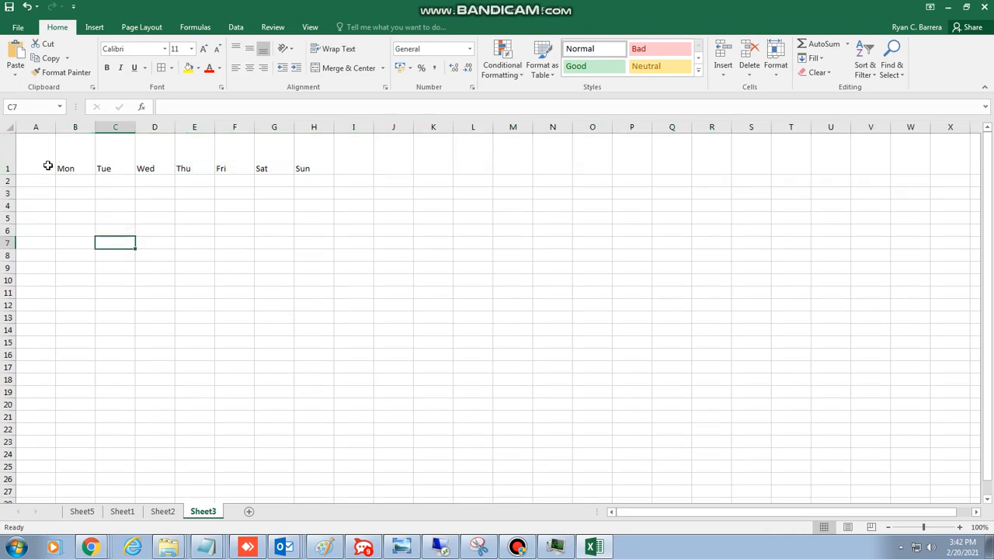
Center the weekday headings in B1:H1 horizontally and apply Middle Align vertically.
left_click_drag(65, 160, 304, 164)
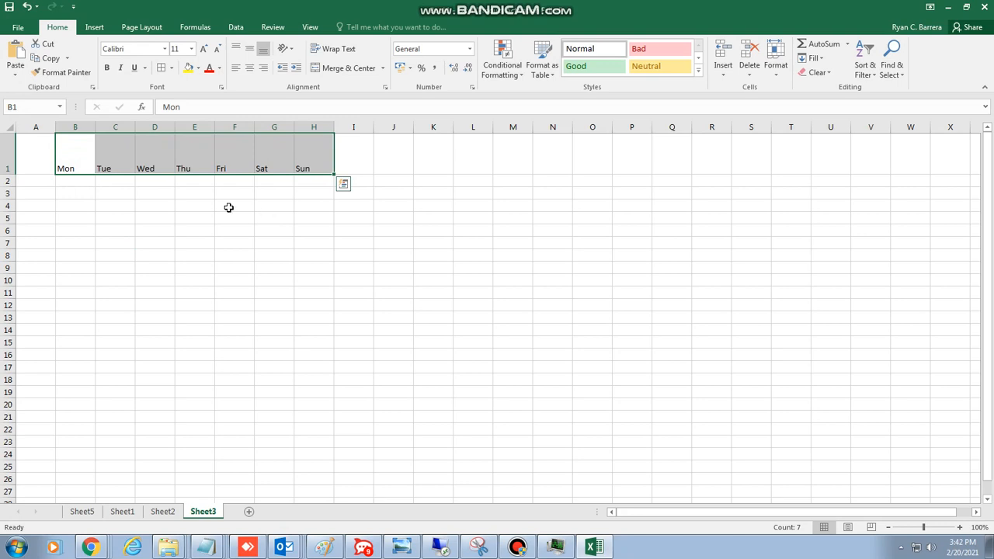
left_click(101, 228)
left_click(73, 162)
left_click_drag(73, 161, 314, 160)
left_click(253, 70)
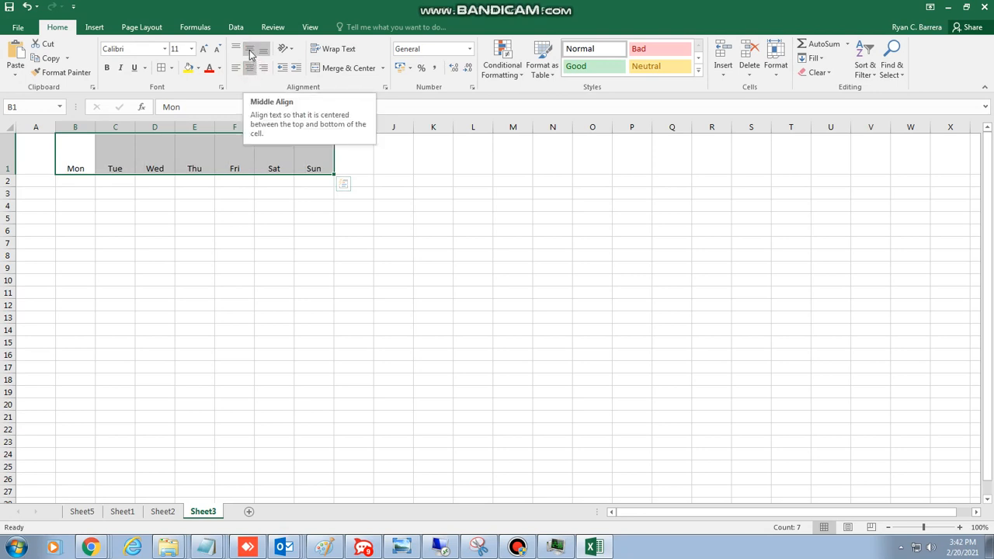
left_click(250, 53)
left_click(198, 305)
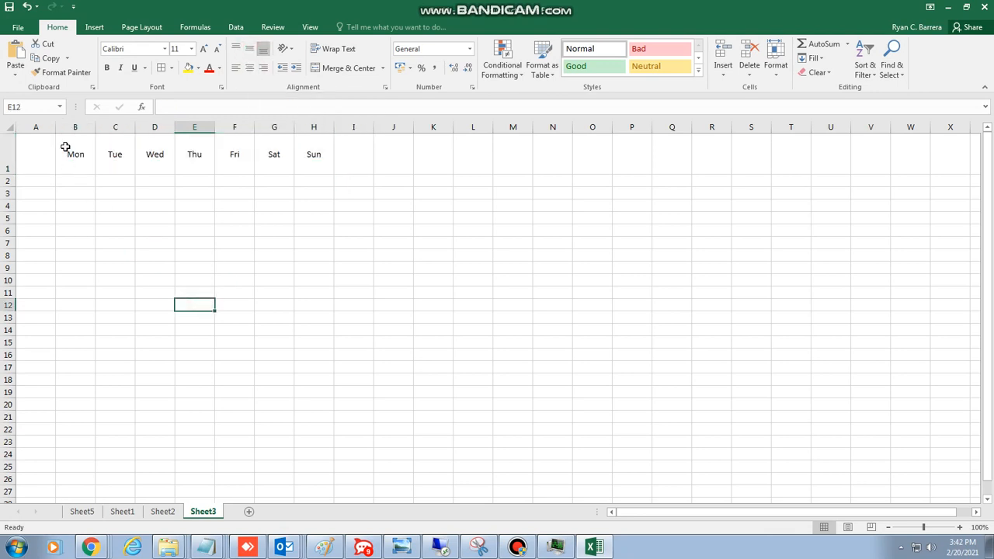
left_click_drag(66, 148, 295, 166)
left_click(304, 345)
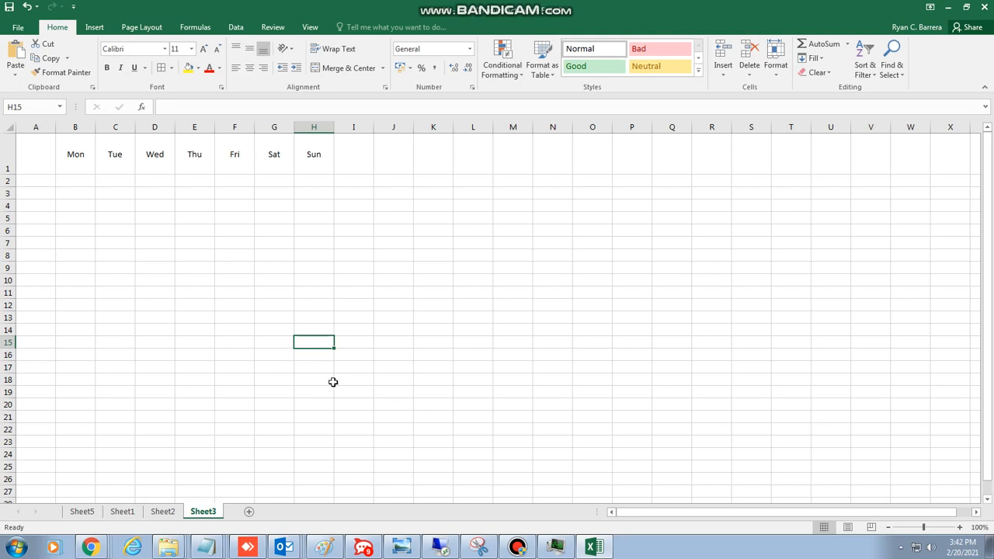
Set the width of column L to 15.
left_click(435, 126)
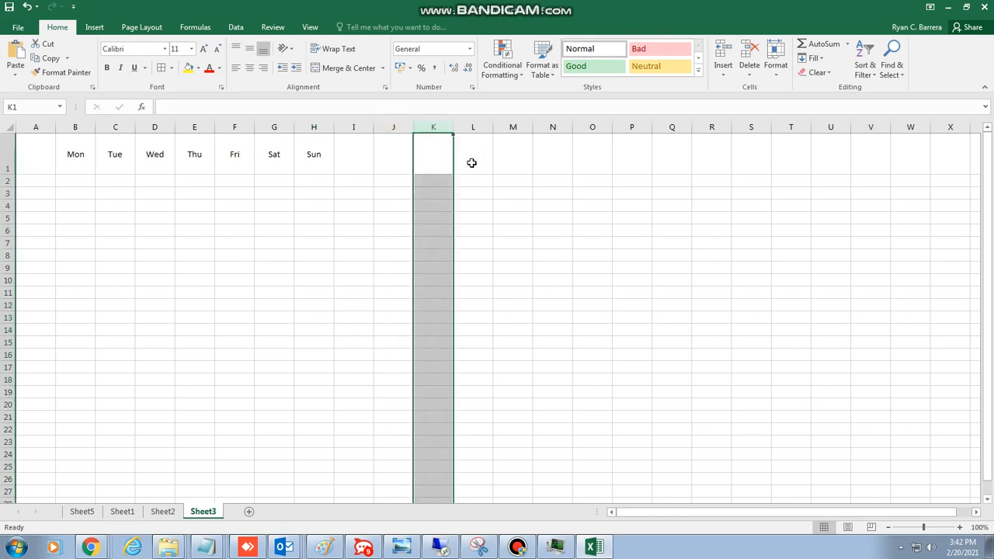
left_click(472, 125)
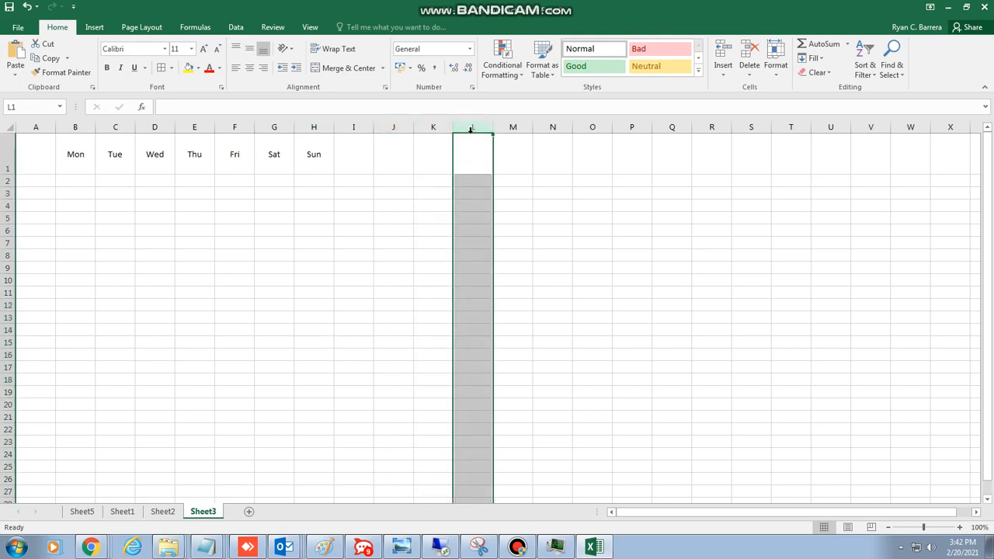
right_click(472, 128)
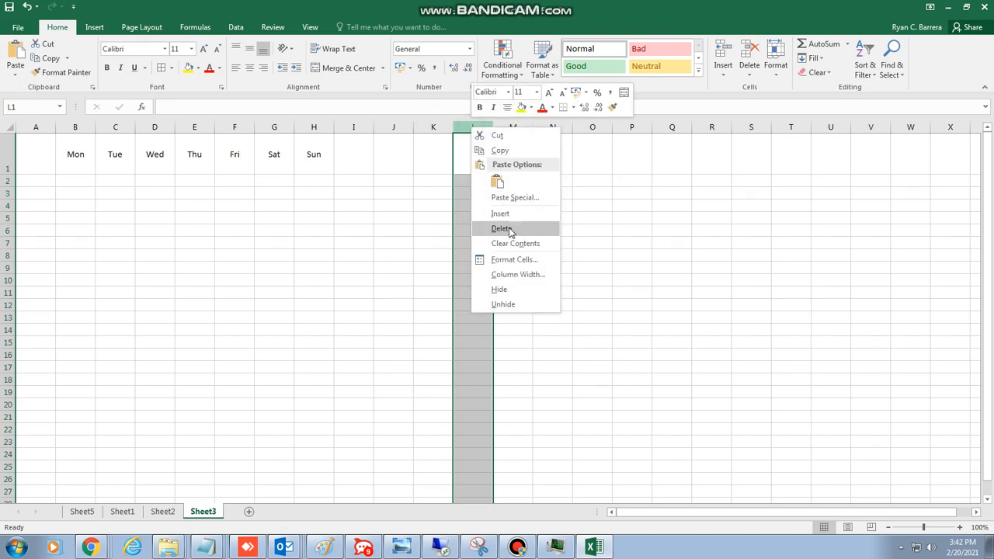
left_click(518, 274)
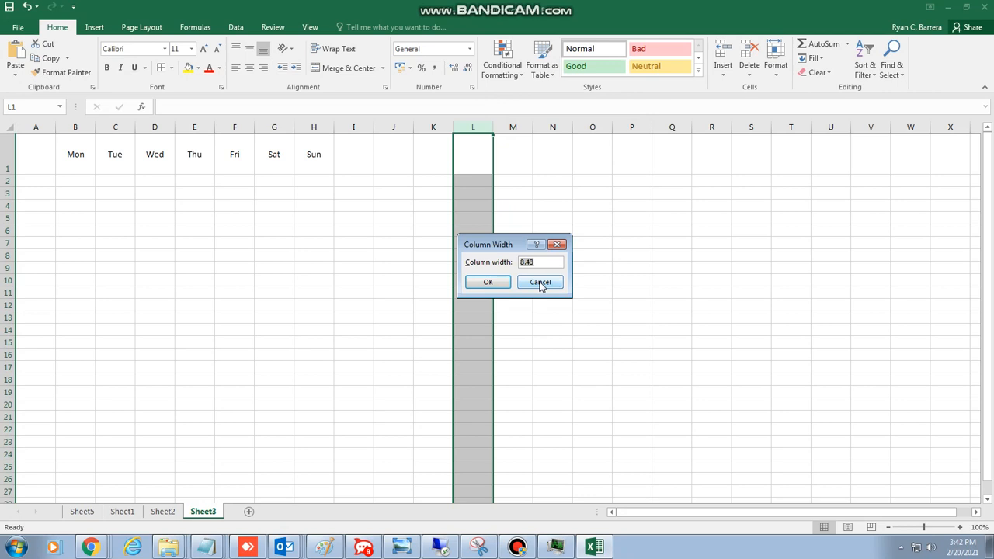
type("15")
left_click(488, 282)
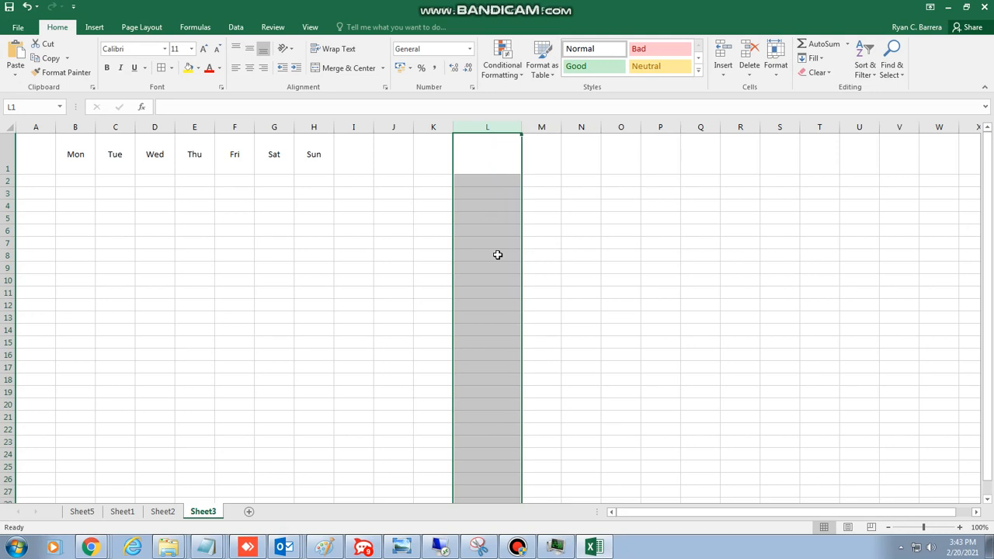
left_click(339, 309)
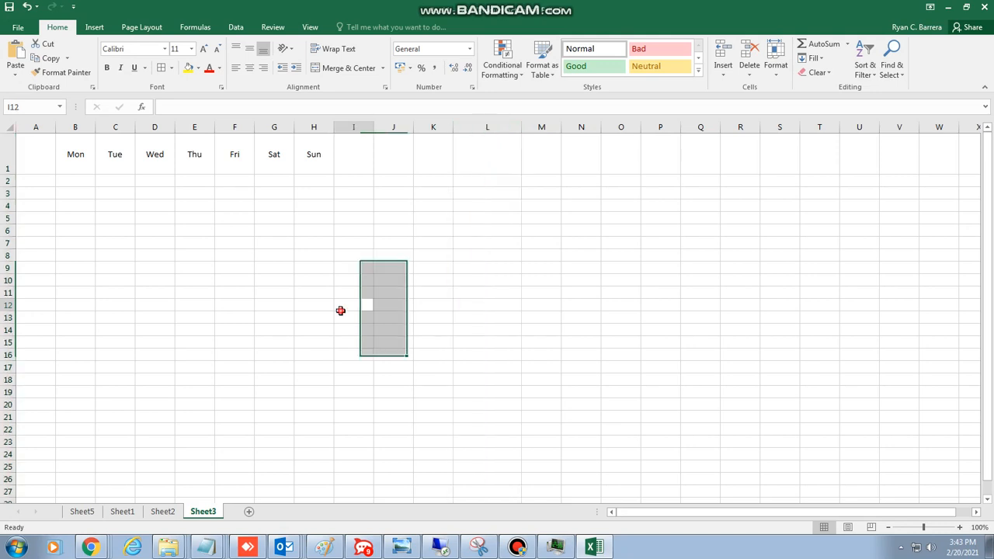
left_click(289, 233)
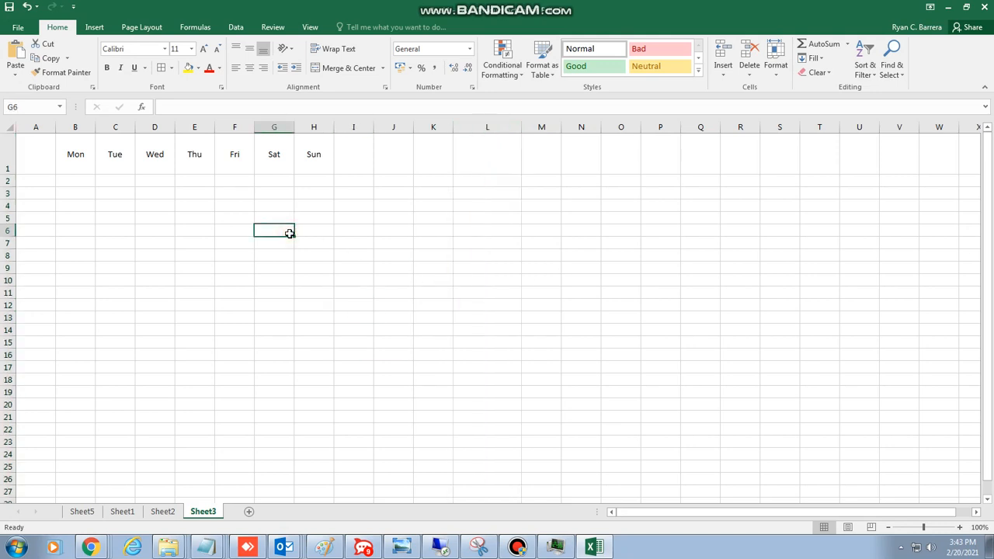
left_click(116, 256)
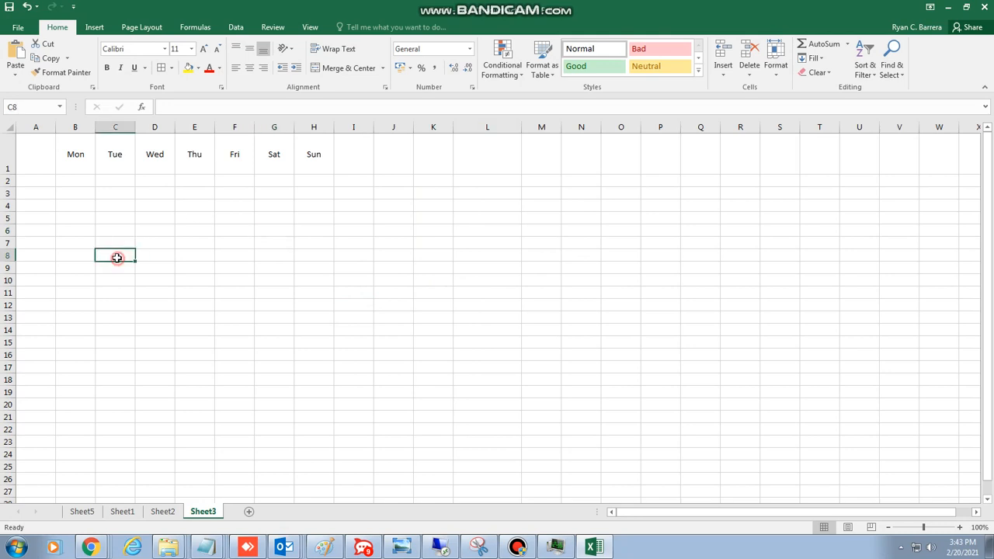
left_click(79, 165)
key("Right")
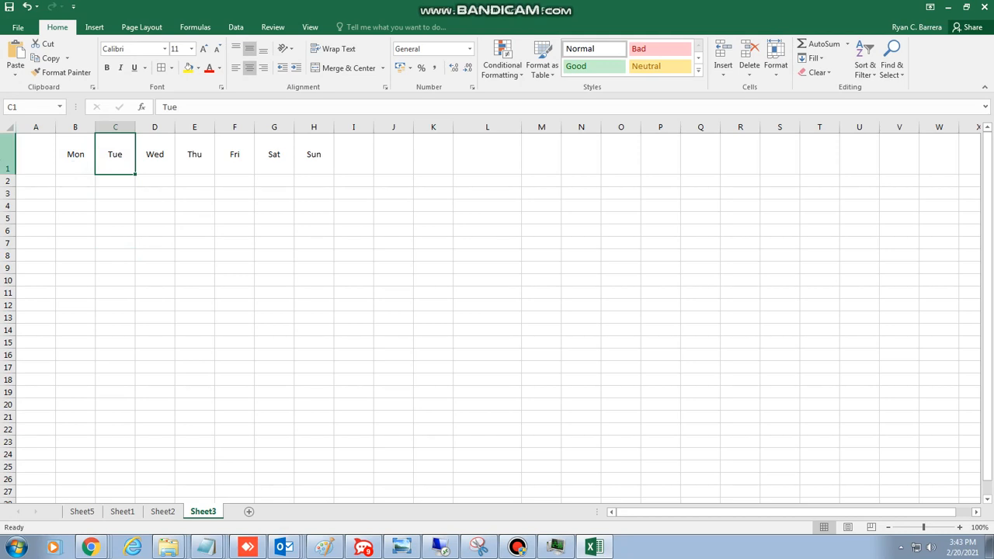
left_click(115, 218)
Merge the Mon and Tue cells B1:C1 with Merge Cells, keeping only the upper-left value.
left_click(76, 169)
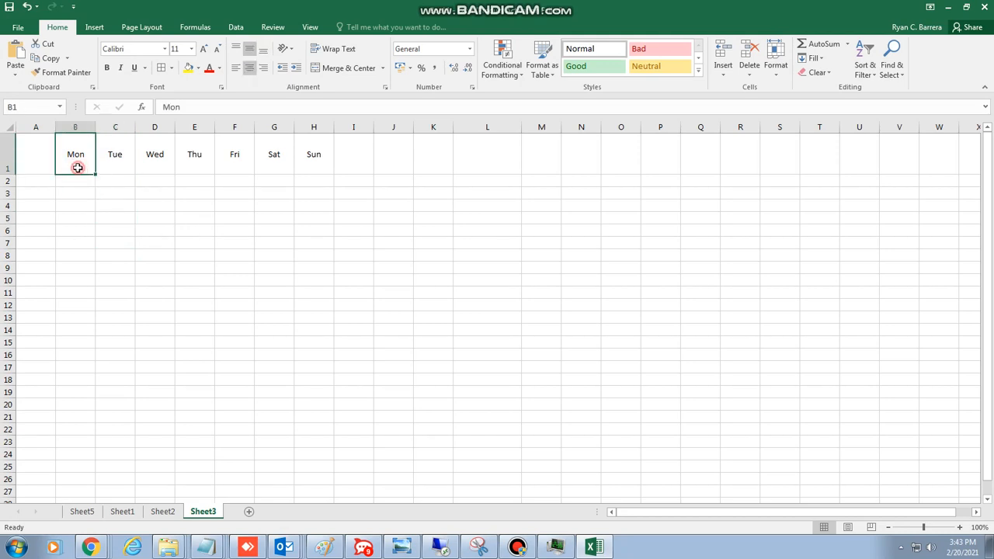
left_click_drag(87, 164, 99, 166)
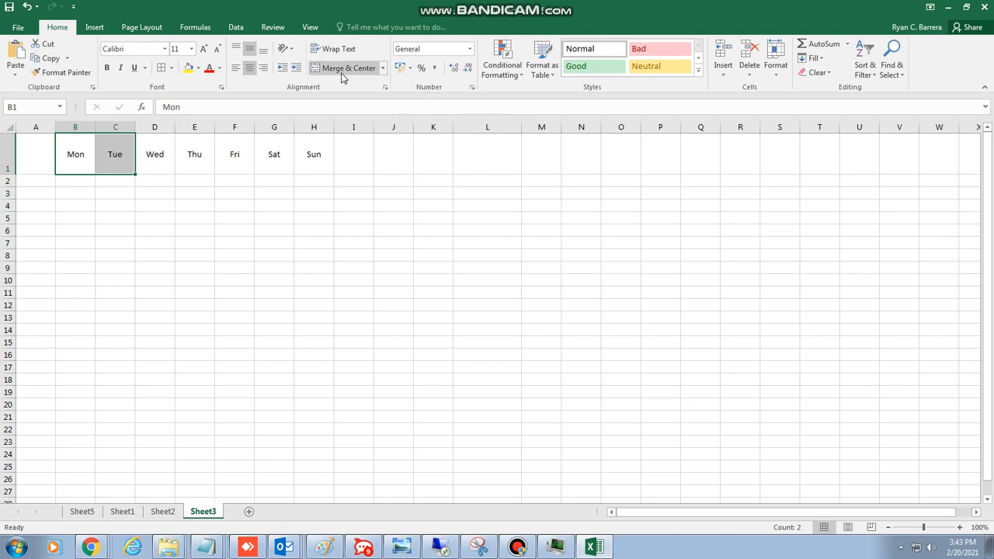
left_click(382, 68)
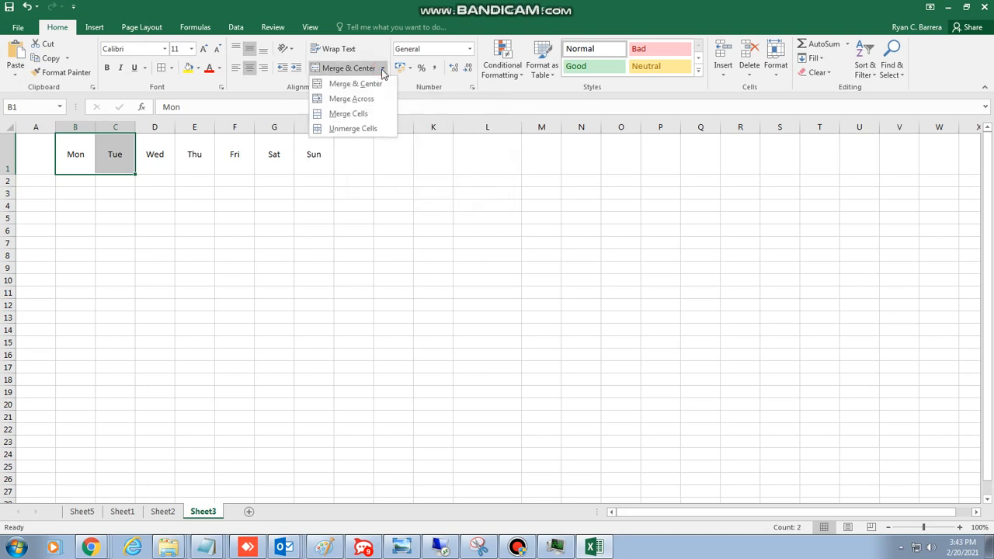
left_click(358, 117)
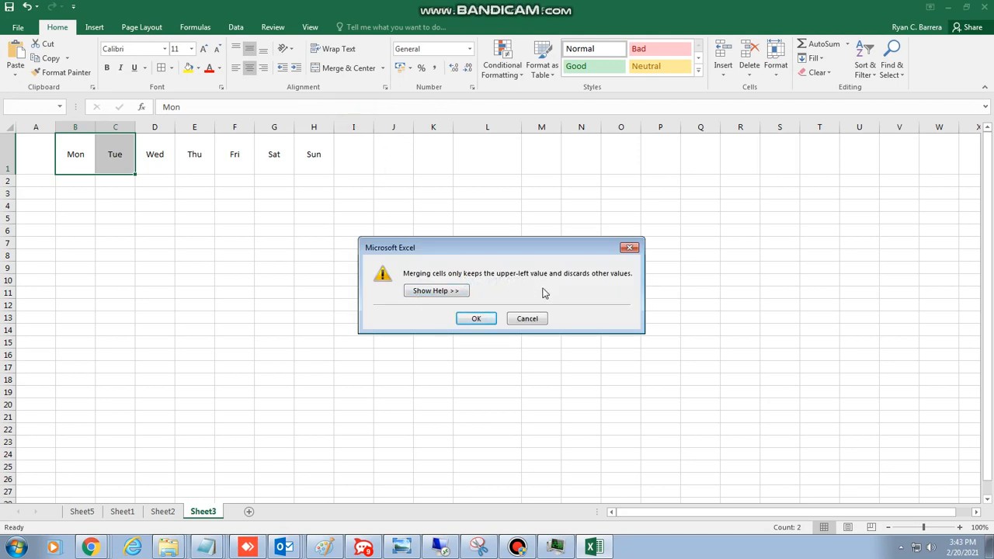
left_click(477, 319)
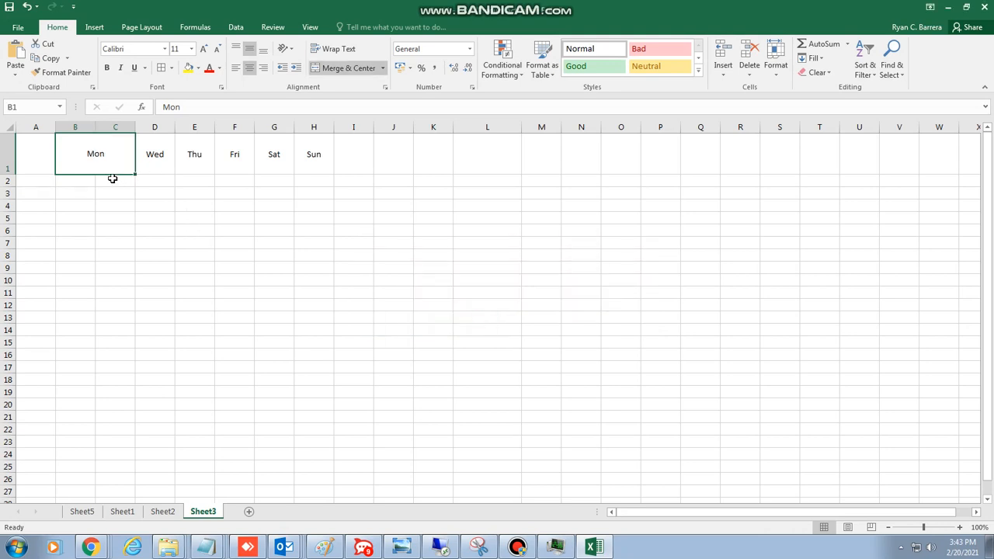
Unmerge the merged Mon cell back into B1 and C1.
left_click(123, 223)
left_click(110, 159)
left_click(383, 68)
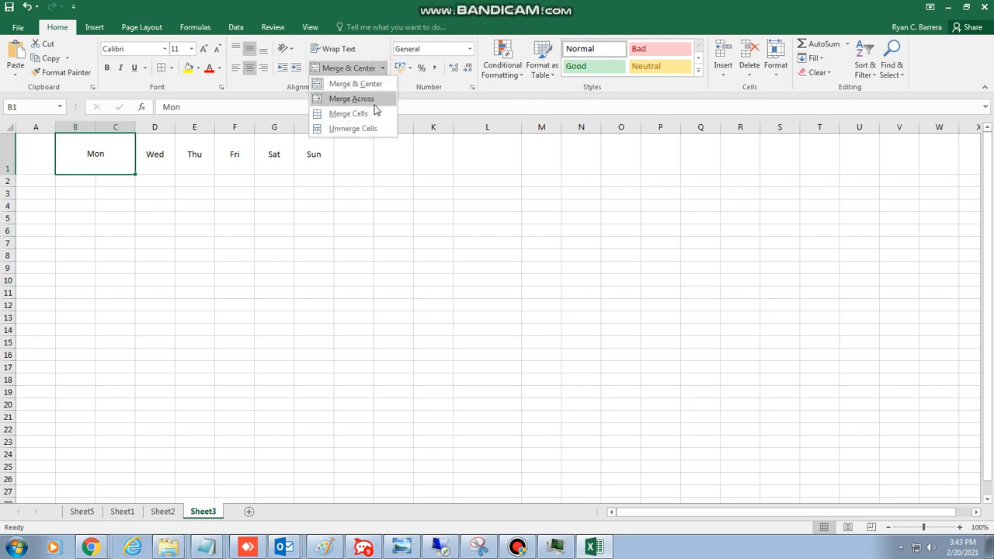
left_click(362, 131)
left_click(194, 242)
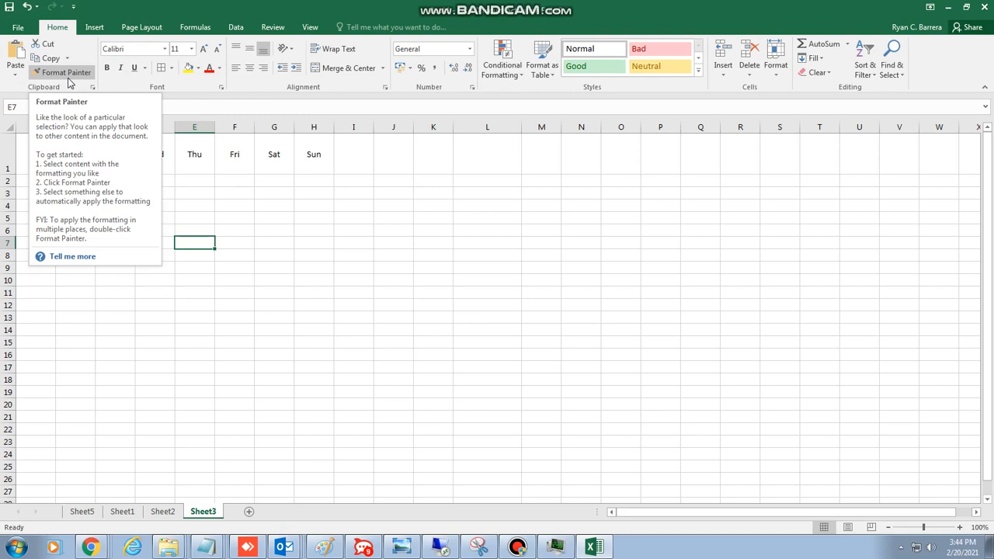
left_click(308, 209)
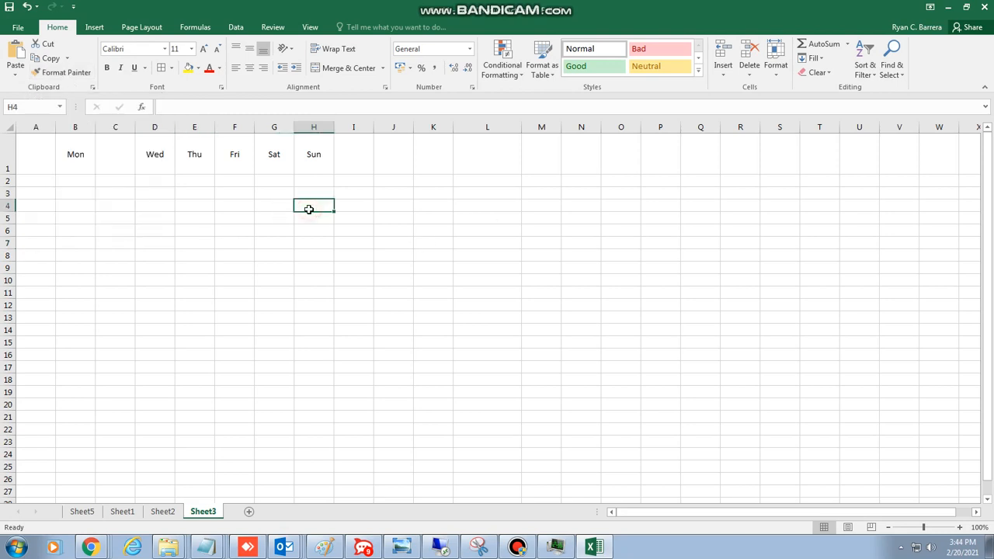
left_click(177, 250)
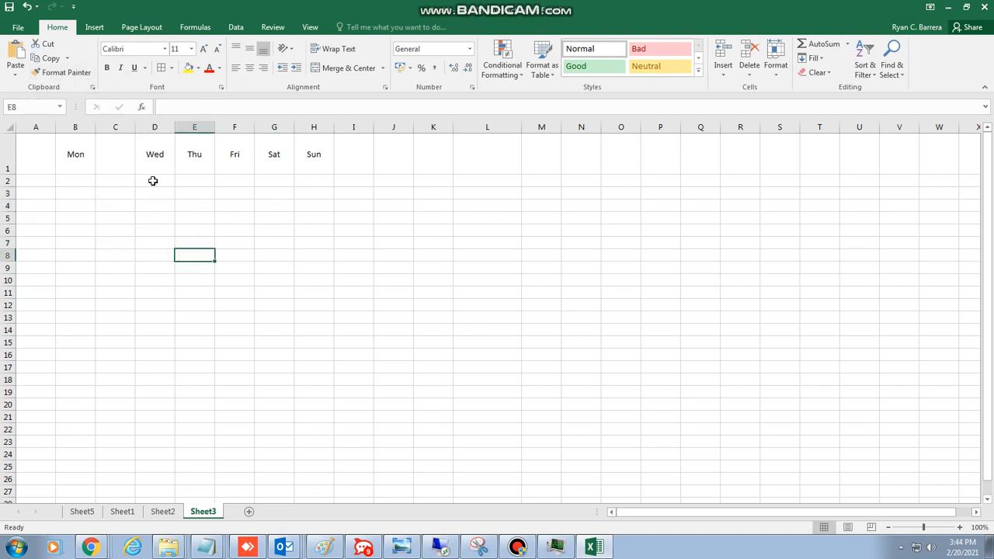
Set the font size of the Mon heading in B1 to 16 and fill the cell with standard yellow.
left_click(74, 157)
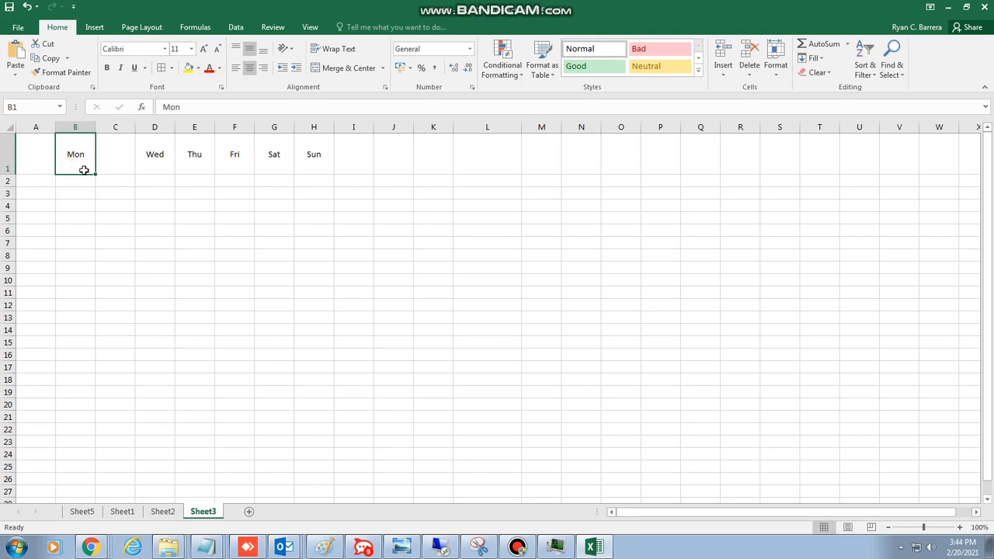
left_click(191, 49)
left_click(176, 134)
left_click(198, 68)
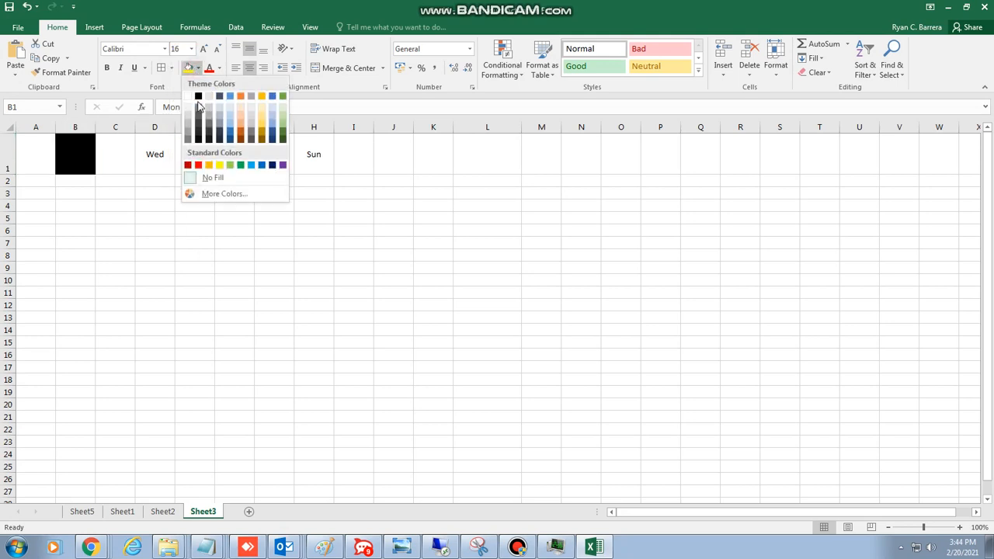
left_click(220, 165)
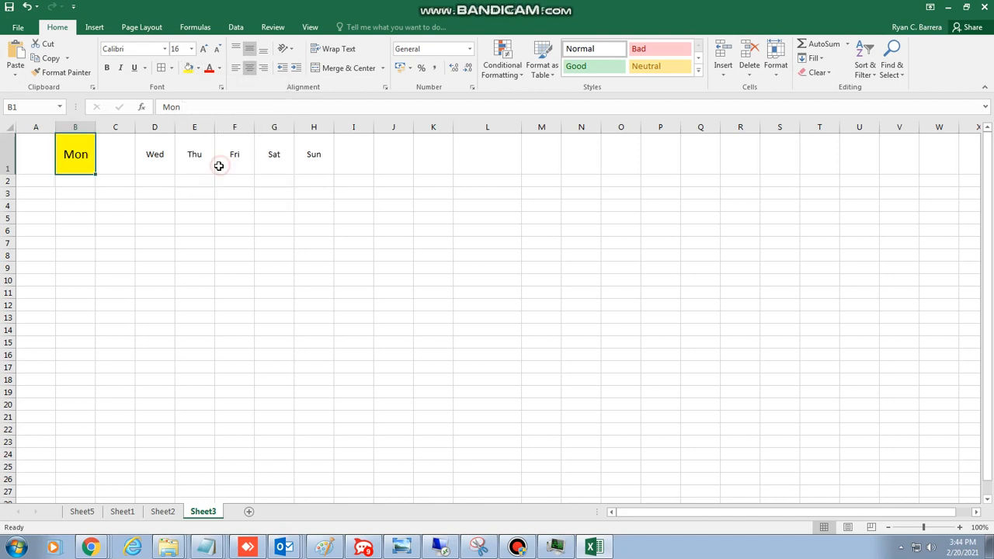
Add a border on all sides of the yellow Mon cell B1.
left_click(161, 67)
left_click(111, 293)
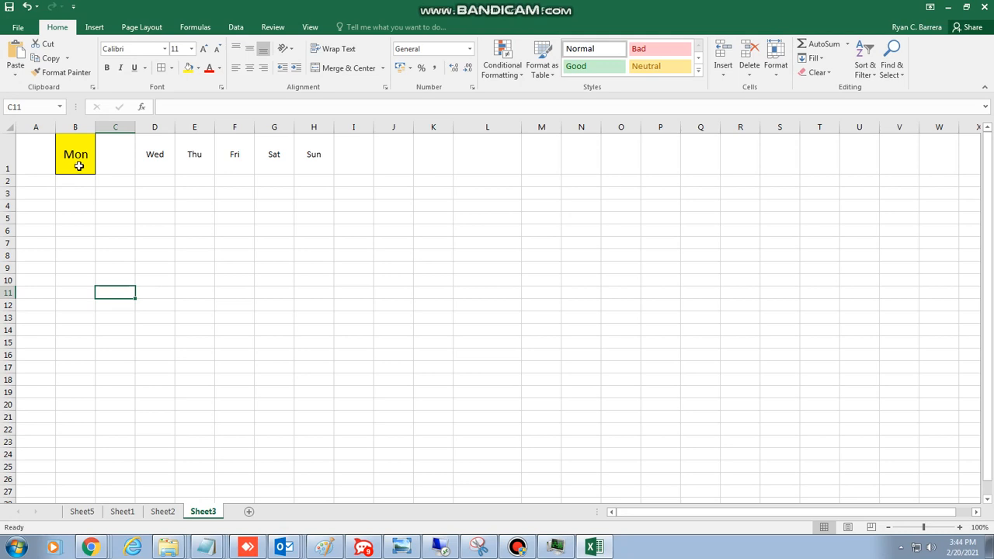
left_click(71, 163)
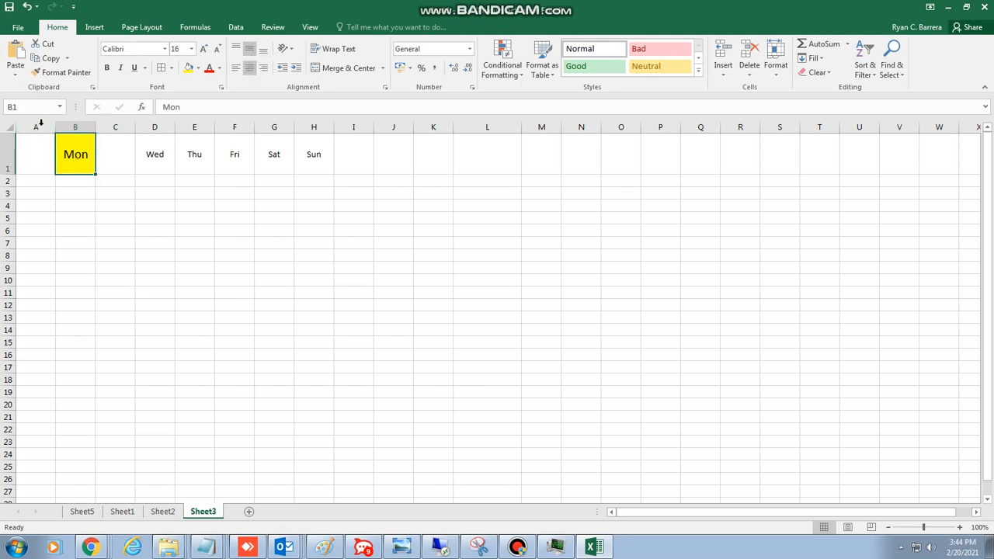
left_click(80, 208)
left_click(73, 164)
left_click(81, 217)
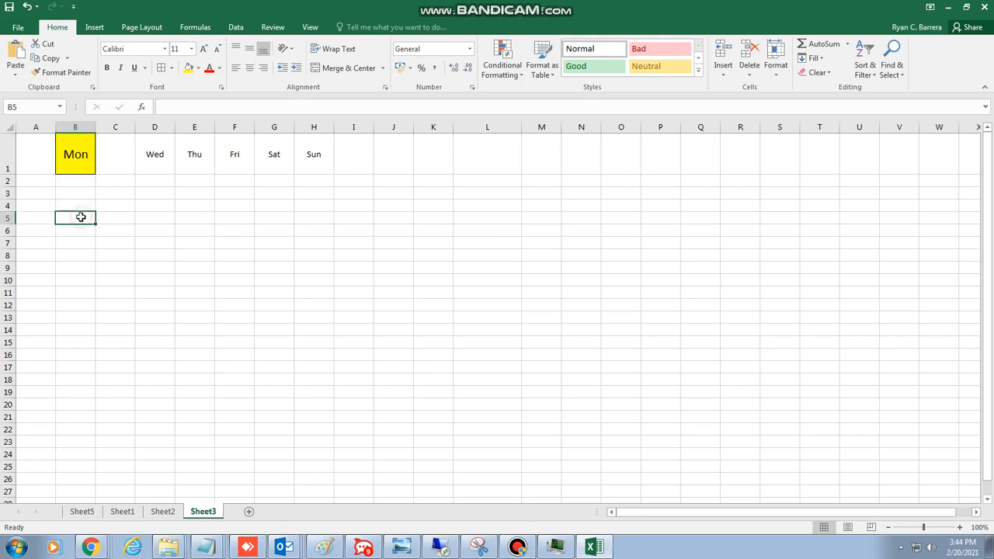
Copy the formatting of the Mon cell B1 to the Sun cell H1 with Format Painter.
left_click(74, 156)
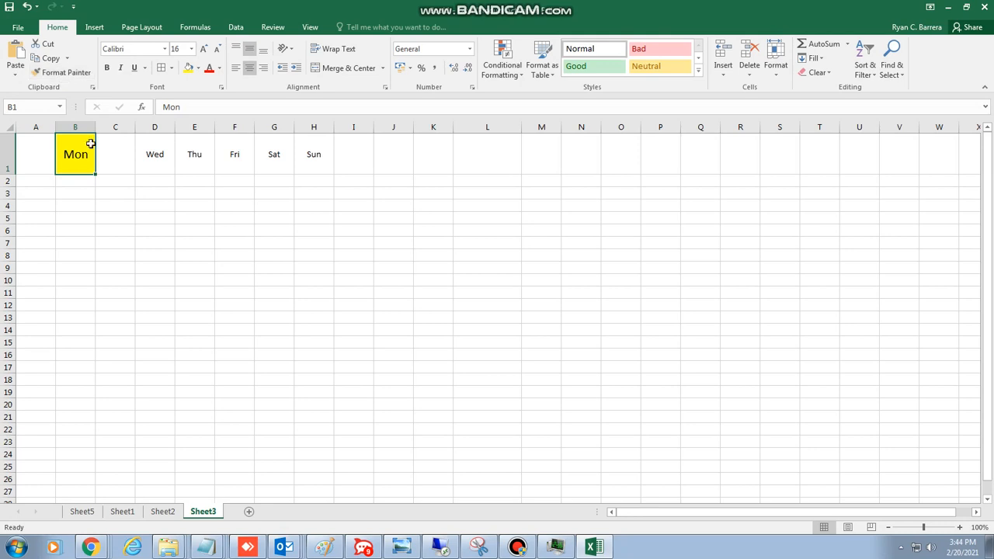
left_click(64, 74)
left_click(63, 74)
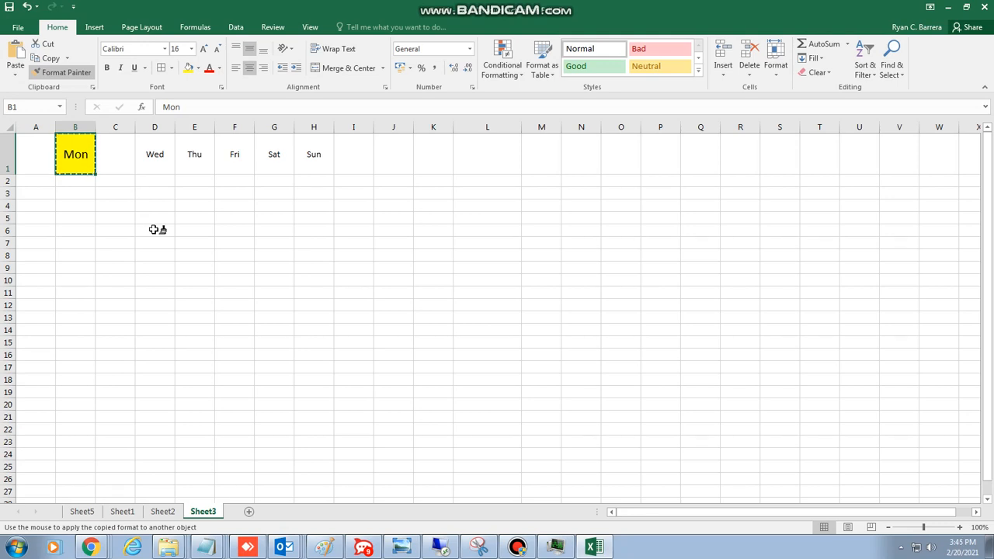
left_click(313, 154)
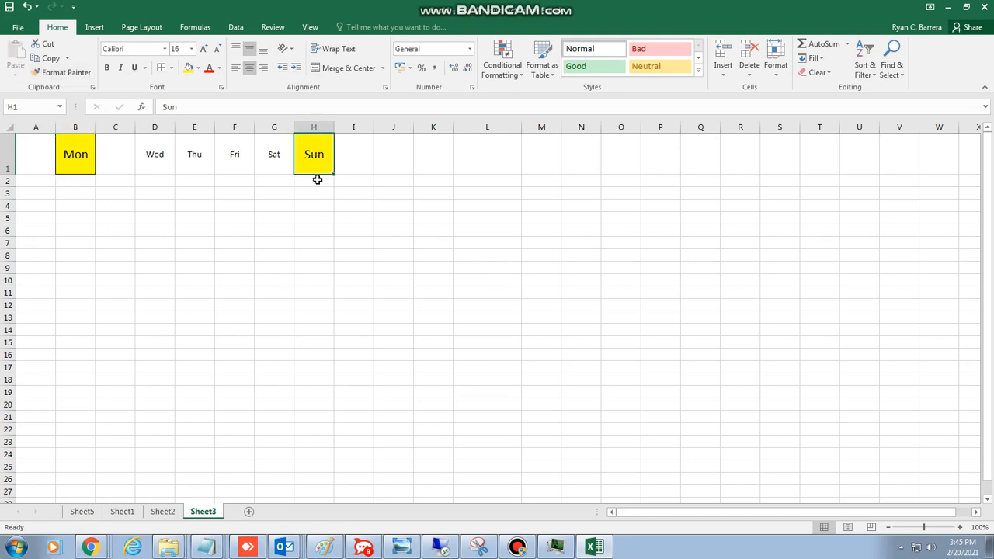